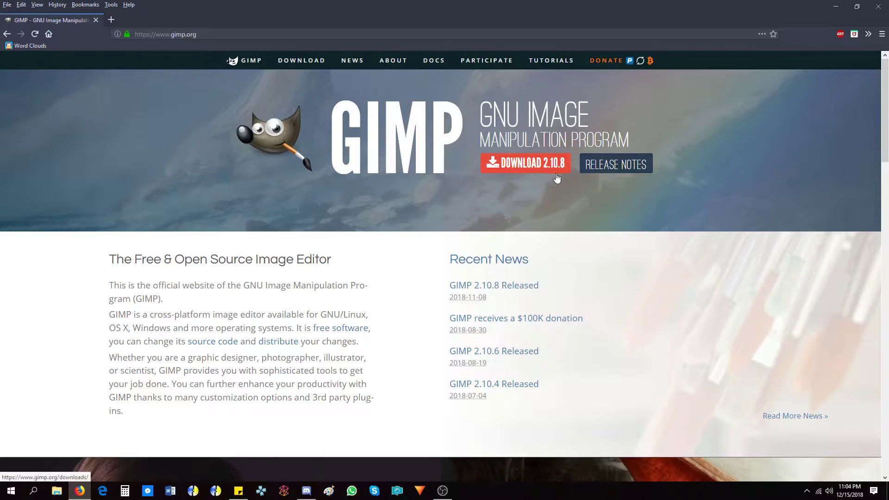
Launch GIMP from the desktop and switch it to separate floating windows.
{"action": "left_click", "coordinate": [834, 7]}
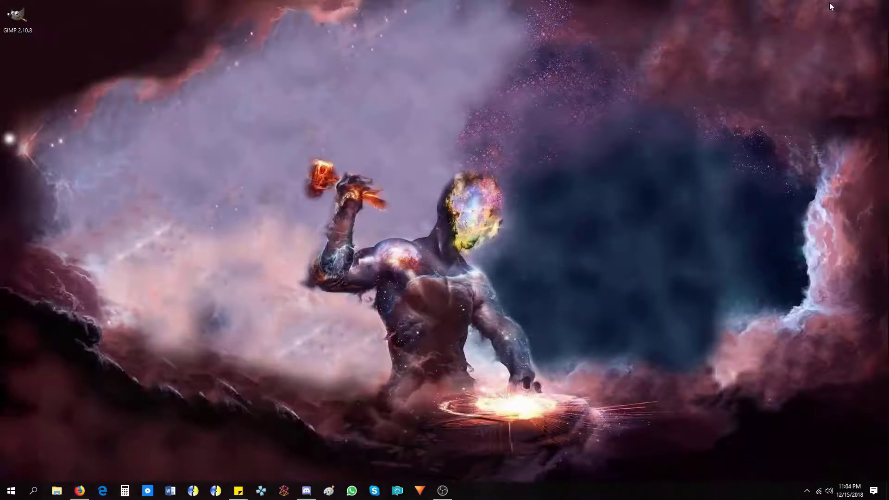
{"action": "double_click", "coordinate": [24, 22]}
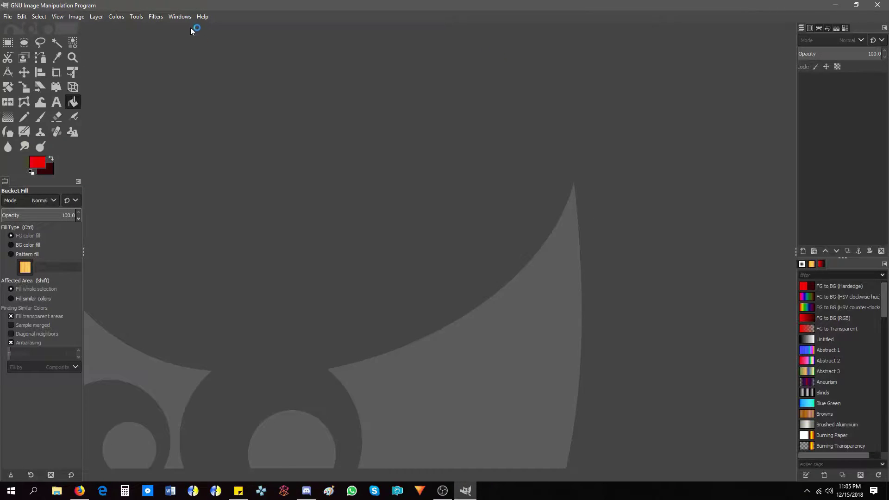
{"action": "left_click", "coordinate": [180, 17]}
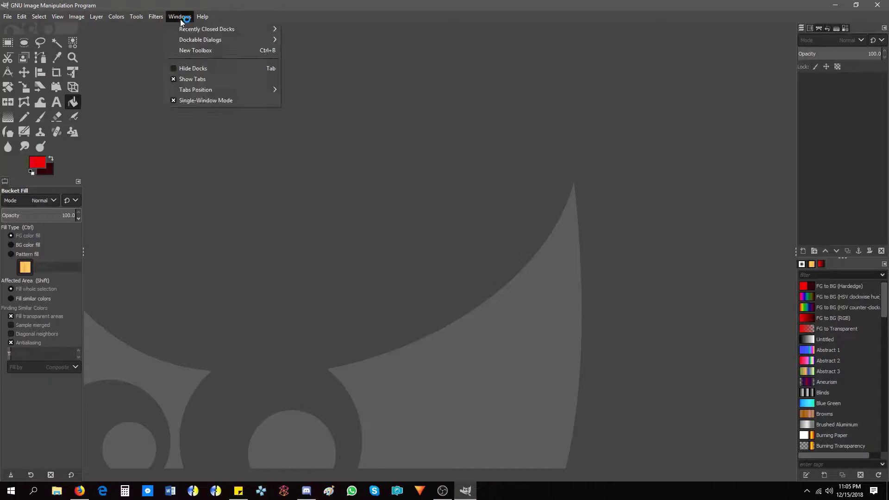
{"action": "left_click", "coordinate": [200, 101]}
{"action": "left_click_drag", "start_coordinate": [168, 9], "coordinate": [463, 129]}
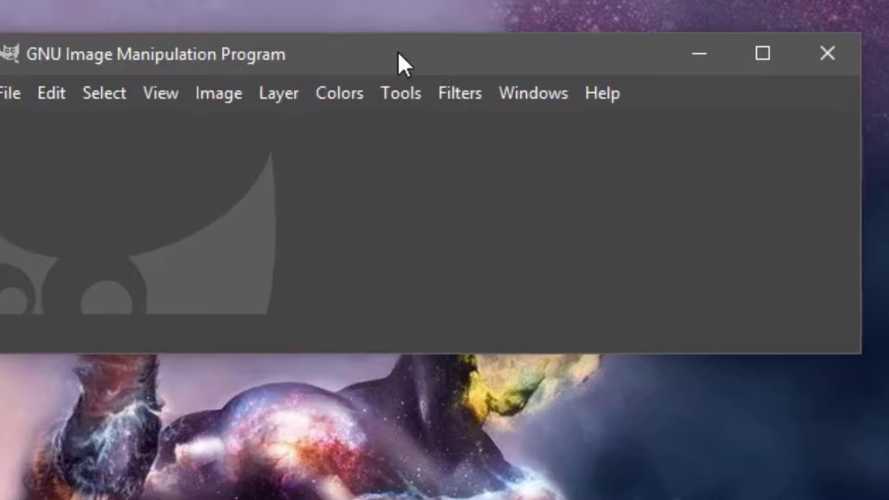
Turn Single-Window Mode back on and maximize GIMP to fill the screen.
{"action": "left_click", "coordinate": [523, 93]}
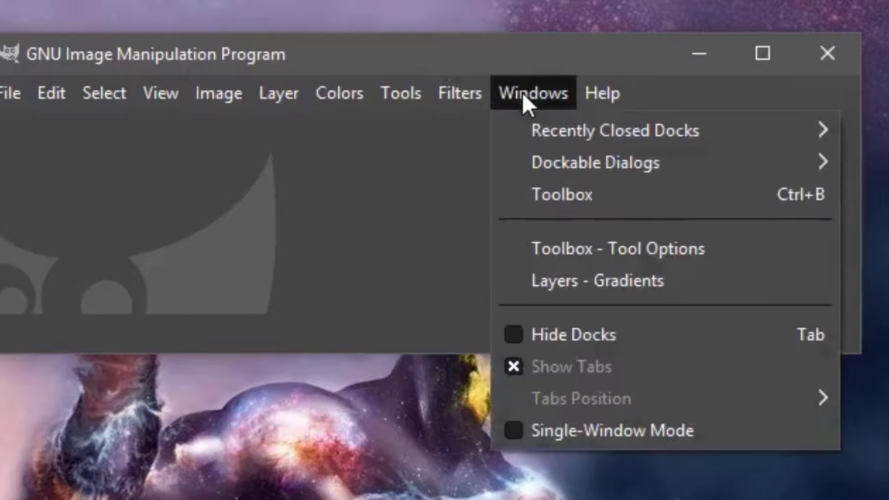
{"action": "left_click", "coordinate": [616, 431]}
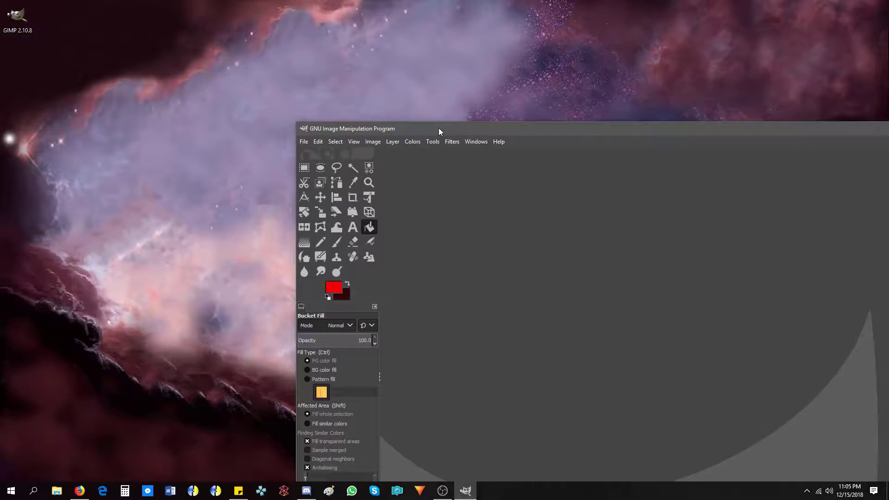
{"action": "double_click", "coordinate": [439, 131]}
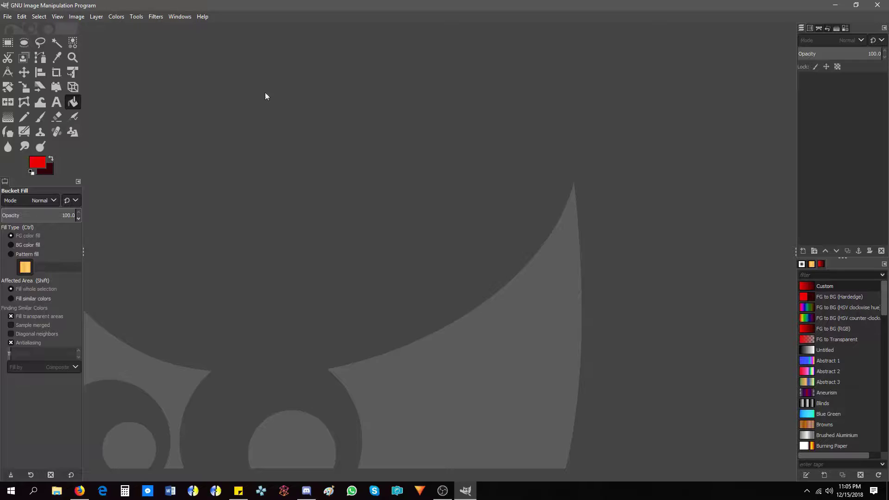
Open the sprite sheet 31020.png from Recently Used.
{"action": "left_click", "coordinate": [10, 18]}
{"action": "left_click", "coordinate": [19, 49]}
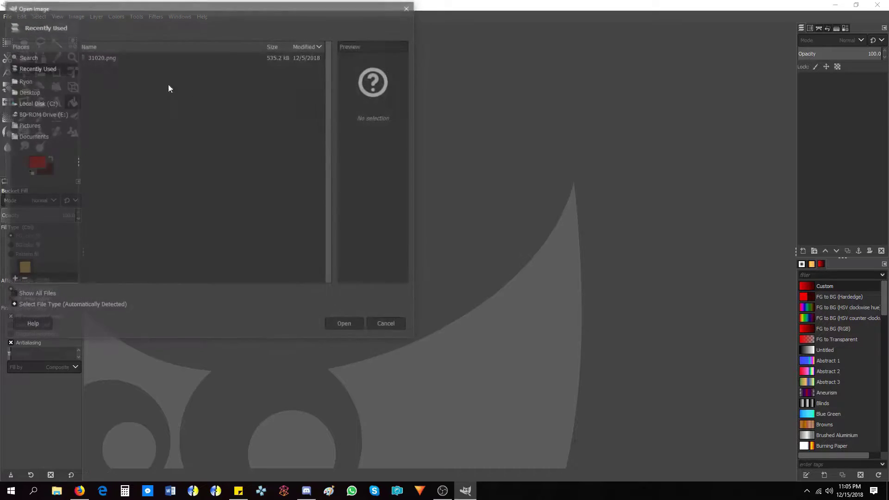
{"action": "left_click", "coordinate": [139, 59]}
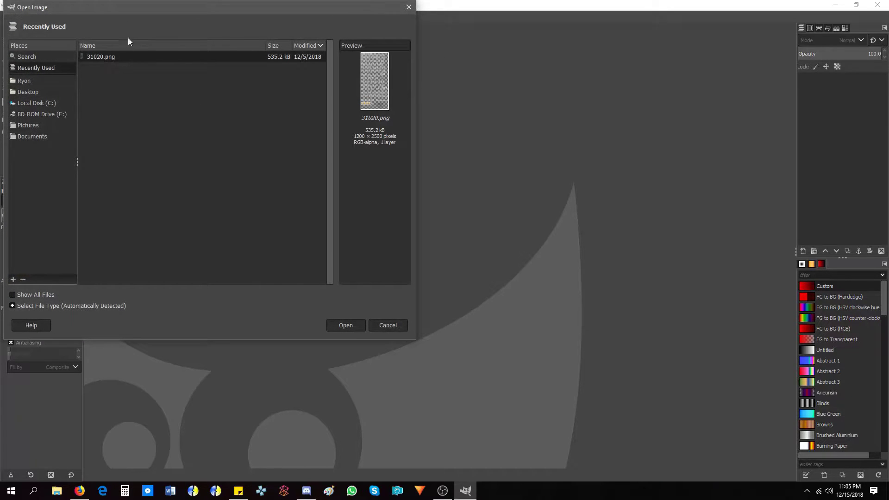
{"action": "left_click", "coordinate": [343, 327]}
Set the view zoom to 1:1 (100%).
{"action": "left_click", "coordinate": [60, 18]}
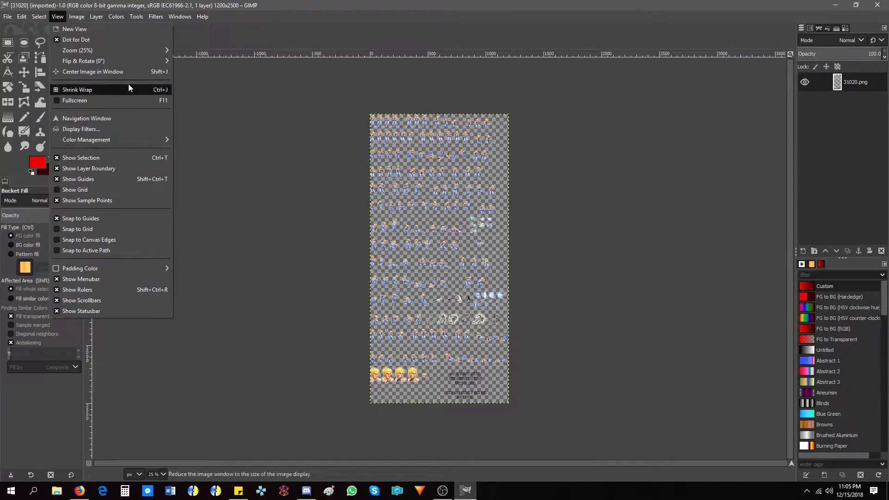
{"action": "mouse_move", "coordinate": [129, 54]}
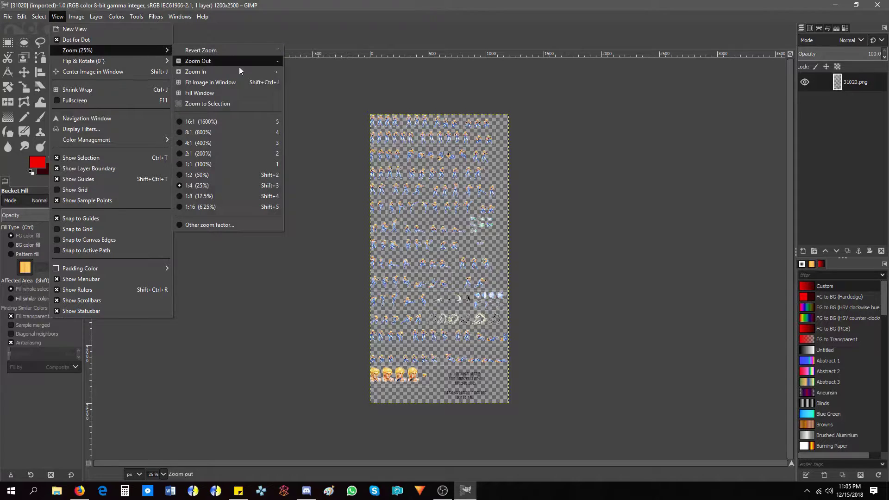
{"action": "left_click", "coordinate": [216, 163]}
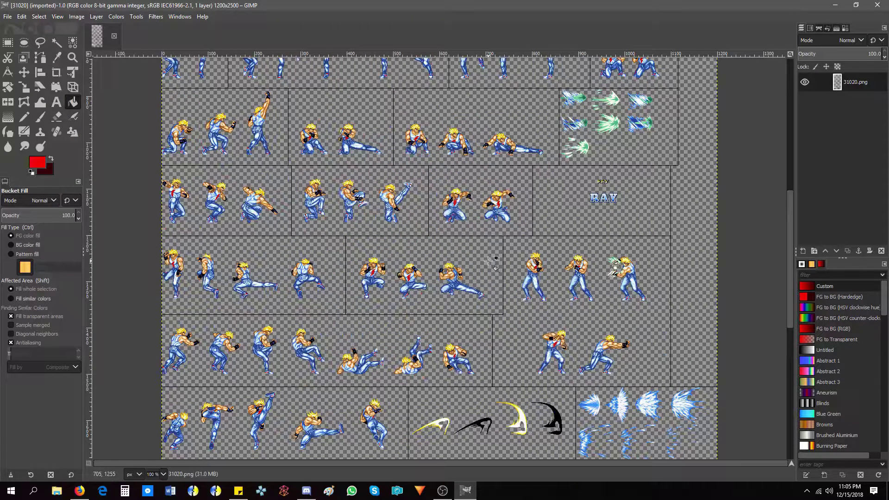
{"action": "scroll", "coordinate": [490, 260], "scroll_direction": "down", "scroll_amount": 5}
{"action": "scroll", "coordinate": [489, 261], "scroll_direction": "down", "scroll_amount": 5}
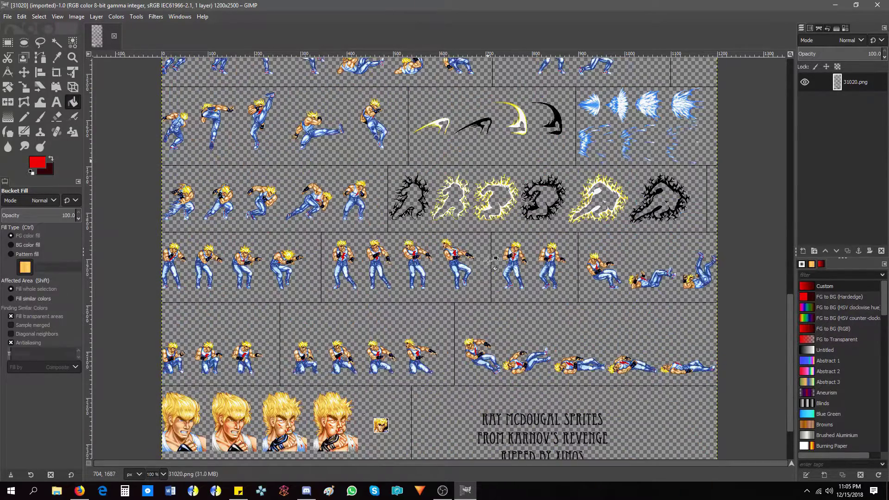
{"action": "scroll", "coordinate": [489, 260], "scroll_direction": "up", "scroll_amount": 15}
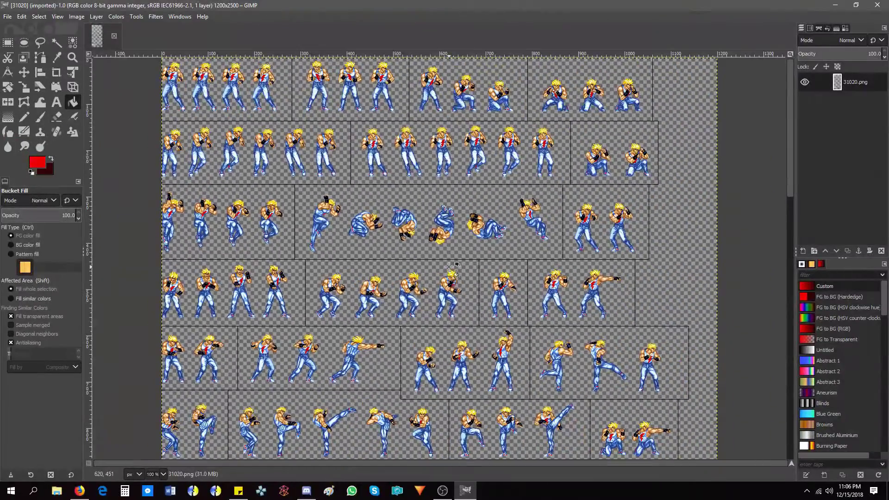
{"action": "key", "text": "1"}
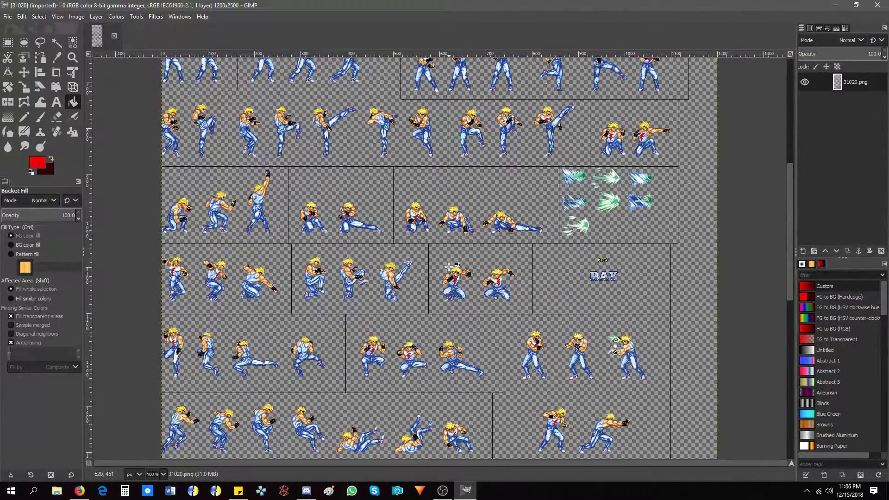
{"action": "scroll", "coordinate": [452, 267], "scroll_direction": "down", "scroll_amount": 10}
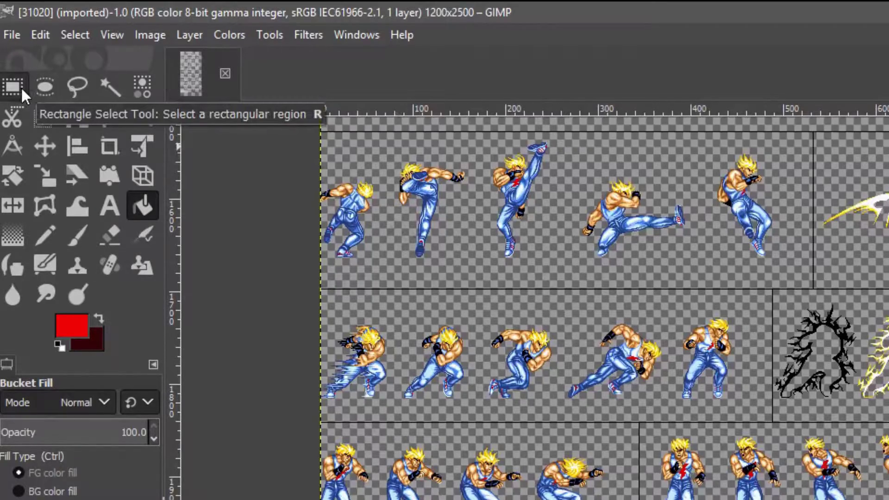
Erase the credit text and the RAY label using rectangle selections.
{"action": "left_click", "coordinate": [21, 88]}
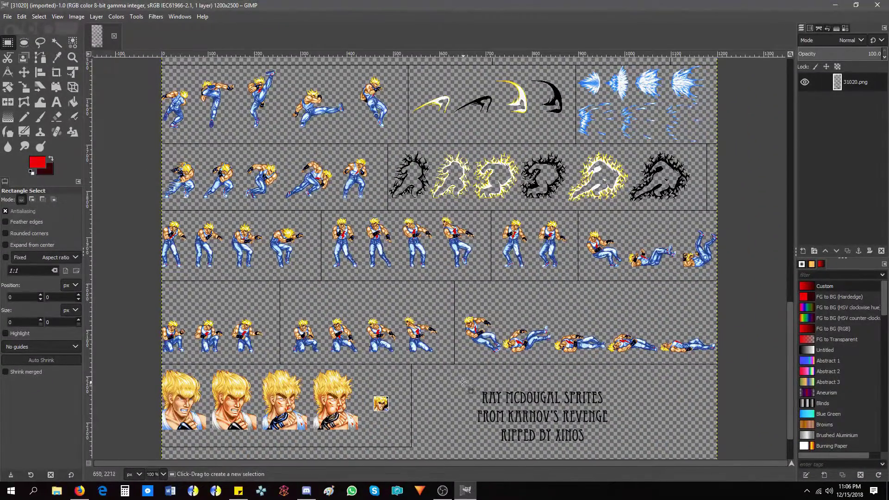
{"action": "left_click_drag", "start_coordinate": [454, 378], "coordinate": [627, 453]}
{"action": "key", "text": "Delete"}
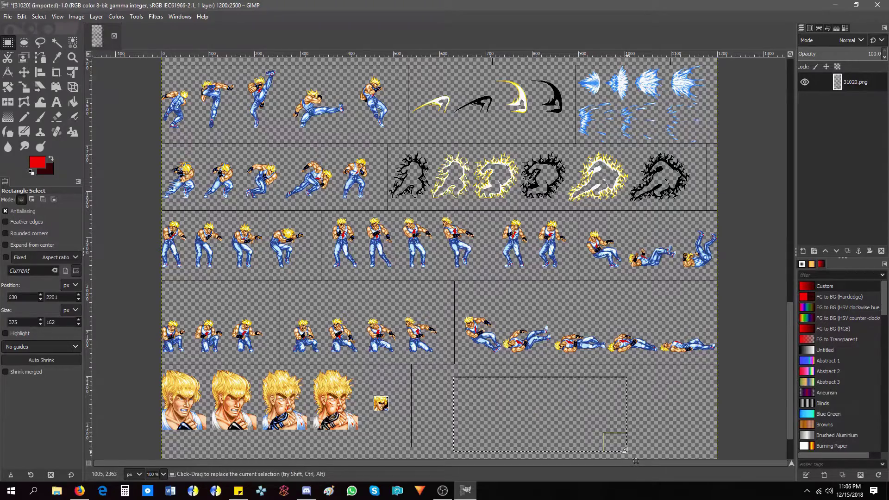
{"action": "left_click_drag", "start_coordinate": [792, 317], "coordinate": [785, 185]}
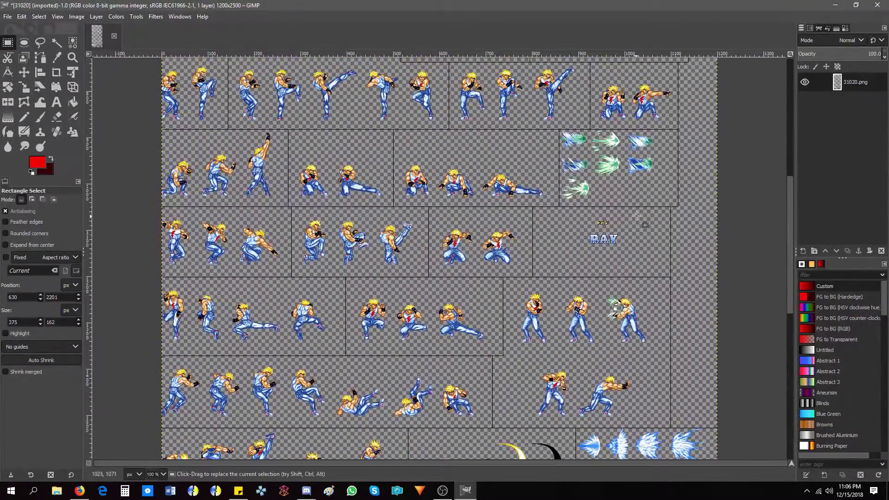
{"action": "left_click_drag", "start_coordinate": [637, 216], "coordinate": [569, 251]}
{"action": "key", "text": "Delete"}
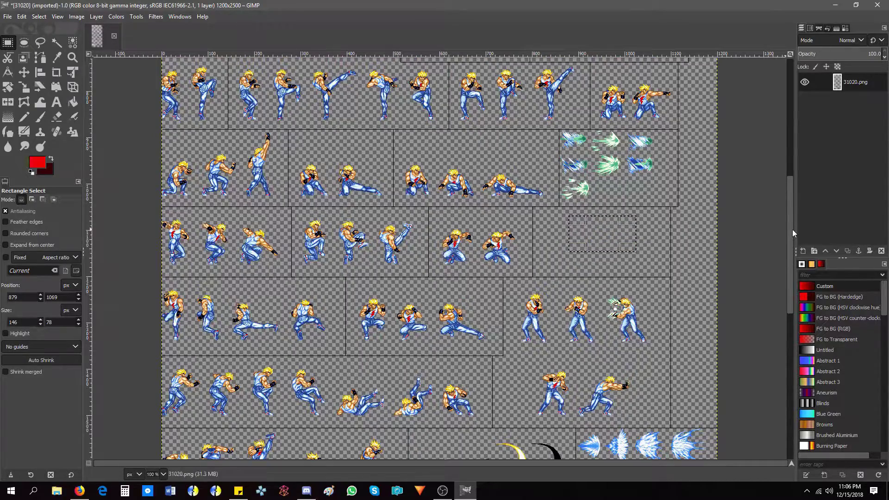
Scroll down and erase the remaining credit text at the bottom of the sheet.
{"action": "left_click_drag", "start_coordinate": [793, 230], "coordinate": [790, 352]}
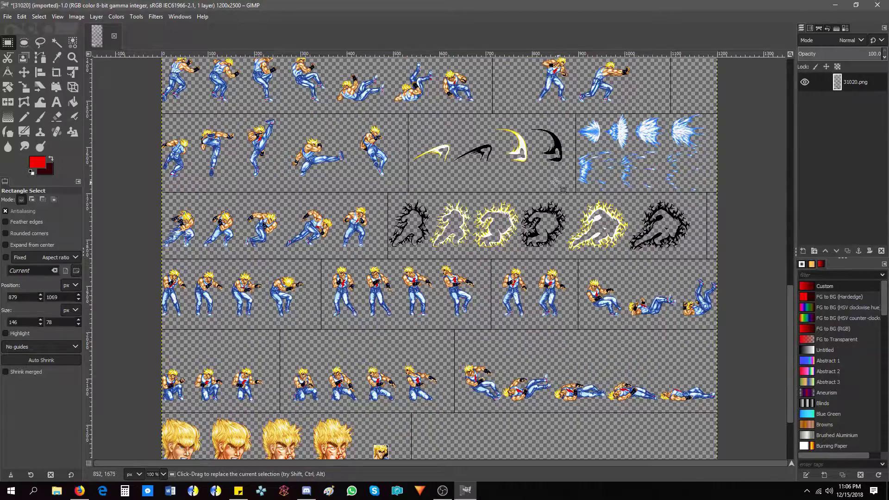
{"action": "left_click_drag", "start_coordinate": [788, 338], "coordinate": [790, 377]}
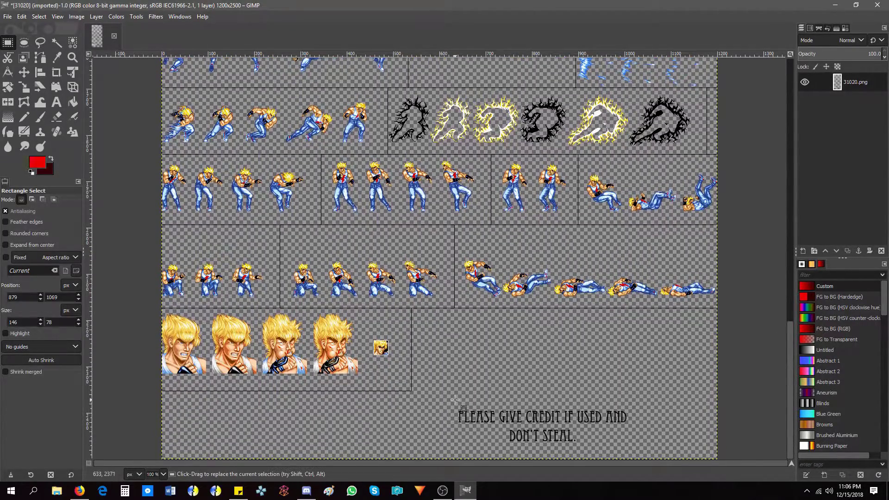
{"action": "left_click_drag", "start_coordinate": [456, 399], "coordinate": [636, 449]}
{"action": "key", "text": "Delete"}
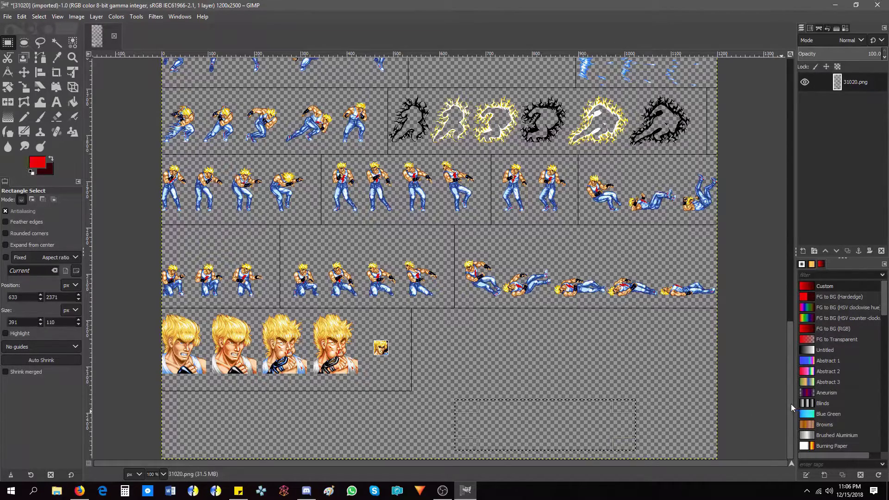
{"action": "mouse_move", "coordinate": [792, 404]}
{"action": "left_mouse_down"}
{"action": "mouse_move", "coordinate": [786, 87]}
{"action": "mouse_move", "coordinate": [785, 404]}
{"action": "left_mouse_up"}
Clear the selection and add a new transparent layer named Layer.
{"action": "left_click", "coordinate": [58, 18]}
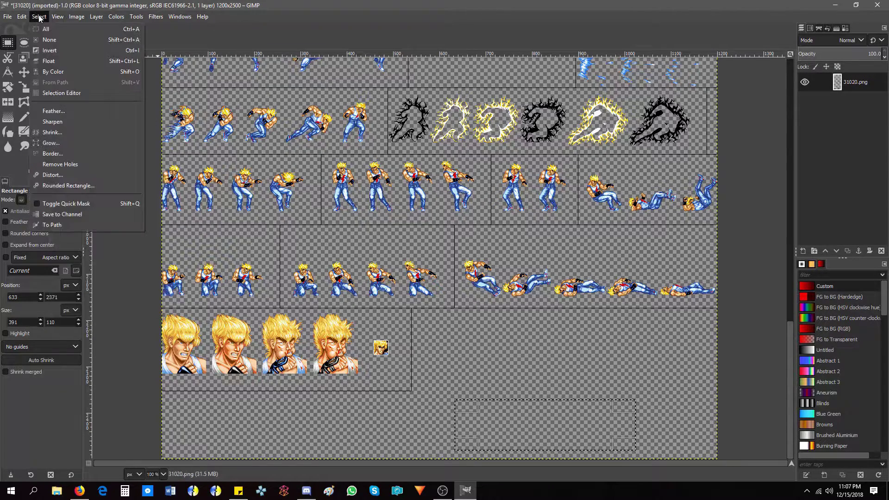
{"action": "left_click", "coordinate": [44, 42]}
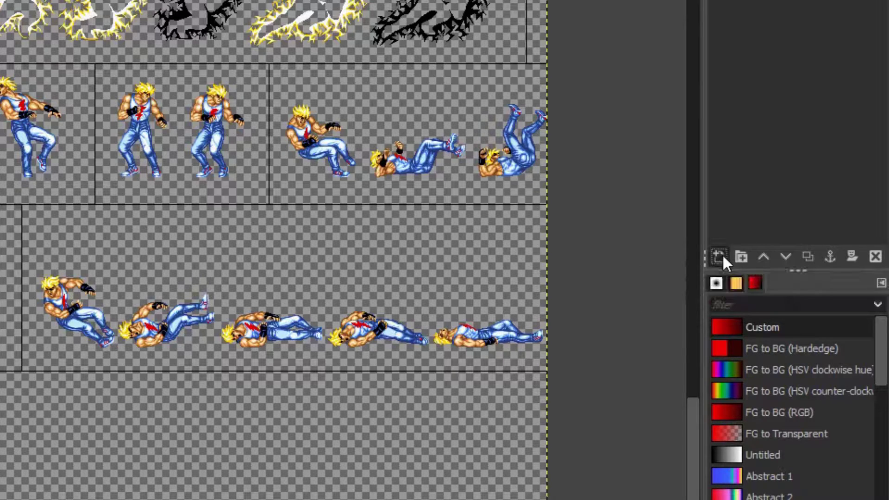
{"action": "left_click", "coordinate": [723, 256]}
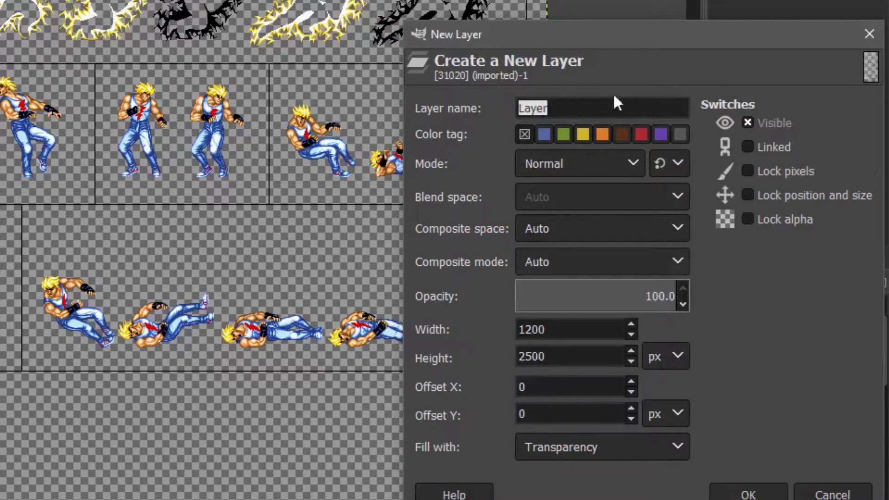
{"action": "key", "text": "Return"}
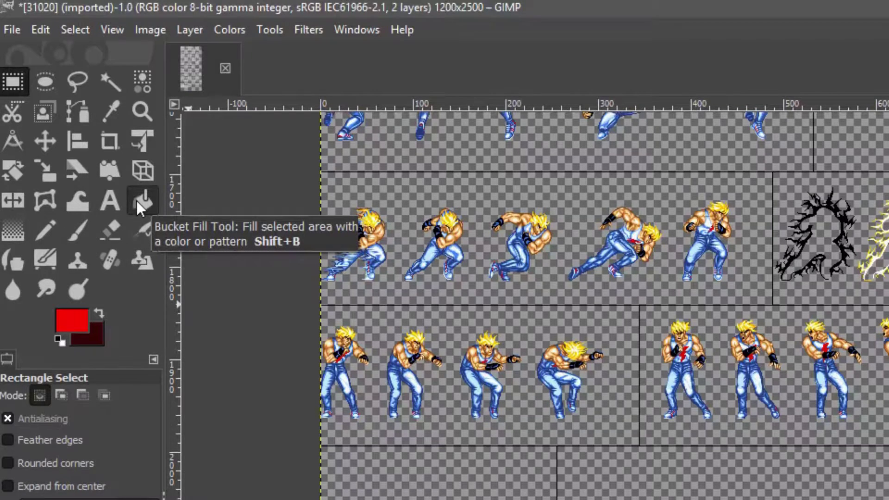
Choose Bucket Fill and set the foreground colour to green 32dc47.
{"action": "left_click", "coordinate": [139, 204]}
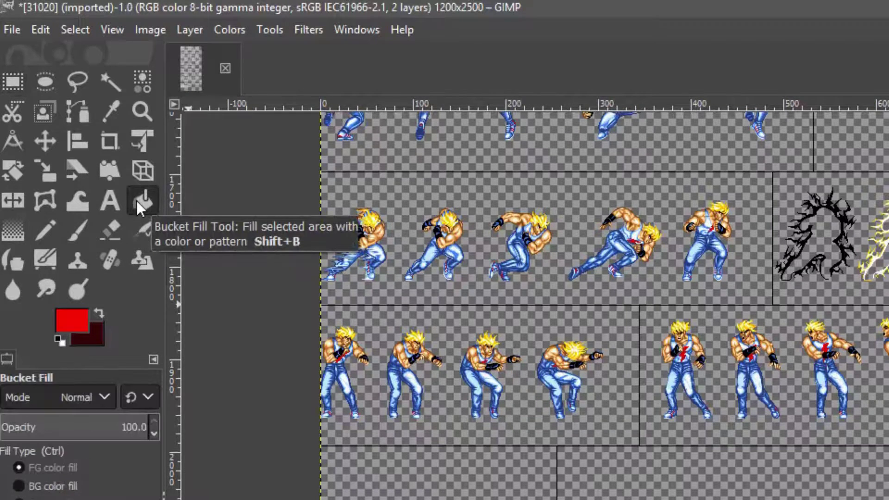
{"action": "left_click", "coordinate": [84, 331]}
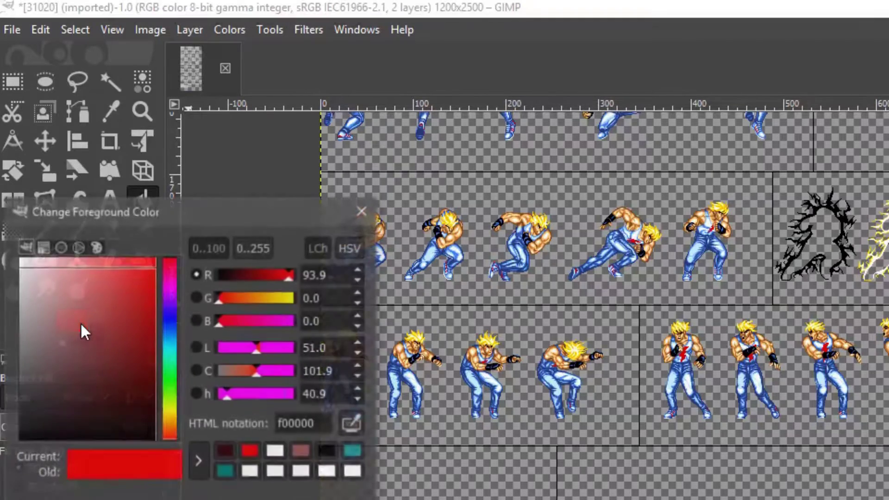
{"action": "left_click_drag", "start_coordinate": [180, 218], "coordinate": [386, 385]}
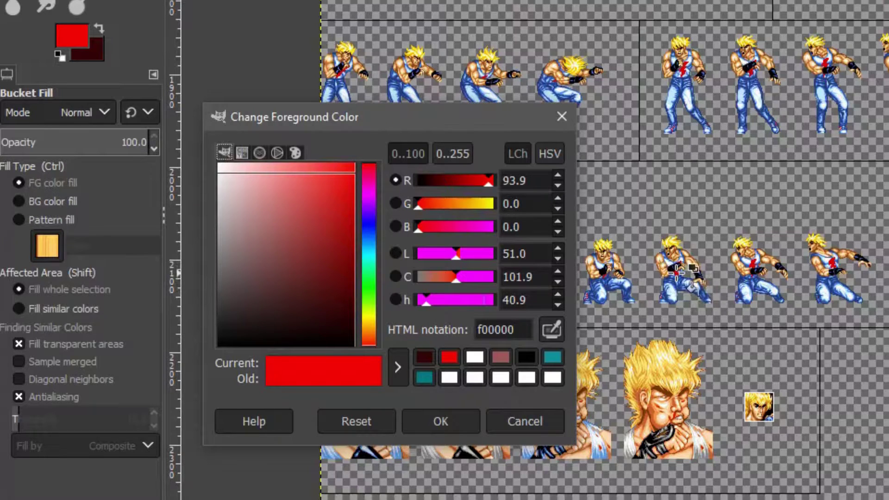
{"action": "left_click", "coordinate": [326, 243]}
{"action": "left_click_drag", "start_coordinate": [369, 272], "coordinate": [371, 281]}
{"action": "mouse_move", "coordinate": [326, 236]}
{"action": "left_mouse_down"}
{"action": "mouse_move", "coordinate": [323, 171]}
{"action": "mouse_move", "coordinate": [330, 199]}
{"action": "mouse_move", "coordinate": [303, 218]}
{"action": "mouse_move", "coordinate": [279, 219]}
{"action": "mouse_move", "coordinate": [274, 209]}
{"action": "mouse_move", "coordinate": [291, 216]}
{"action": "mouse_move", "coordinate": [302, 239]}
{"action": "left_mouse_up"}
{"action": "left_click", "coordinate": [437, 421]}
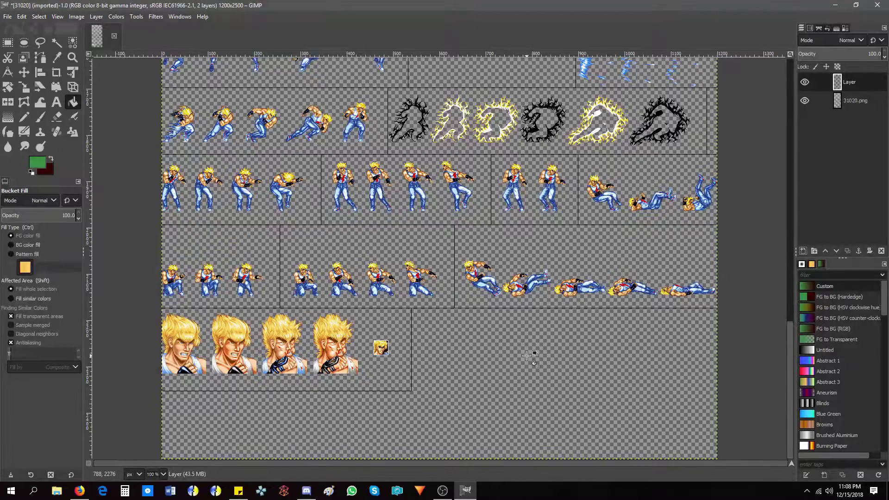
Fill the empty layer solid green and move it below 31020.png.
{"action": "left_click", "coordinate": [527, 355]}
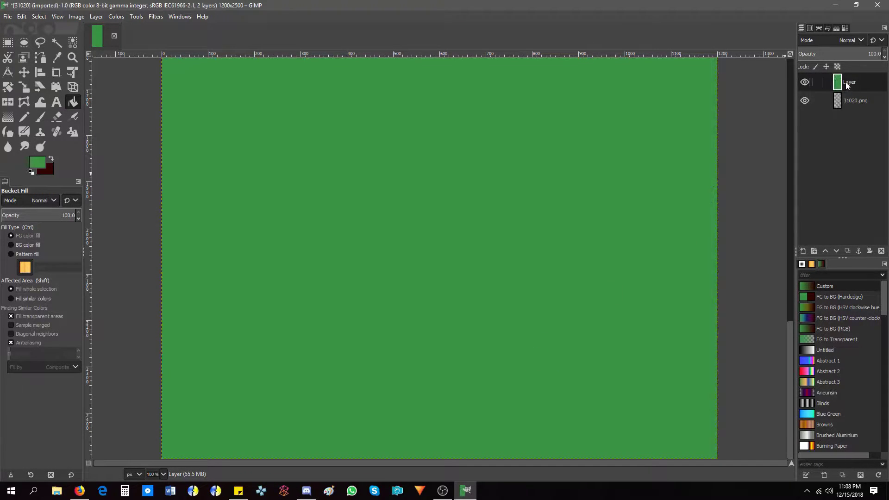
{"action": "left_click_drag", "start_coordinate": [846, 86], "coordinate": [834, 113]}
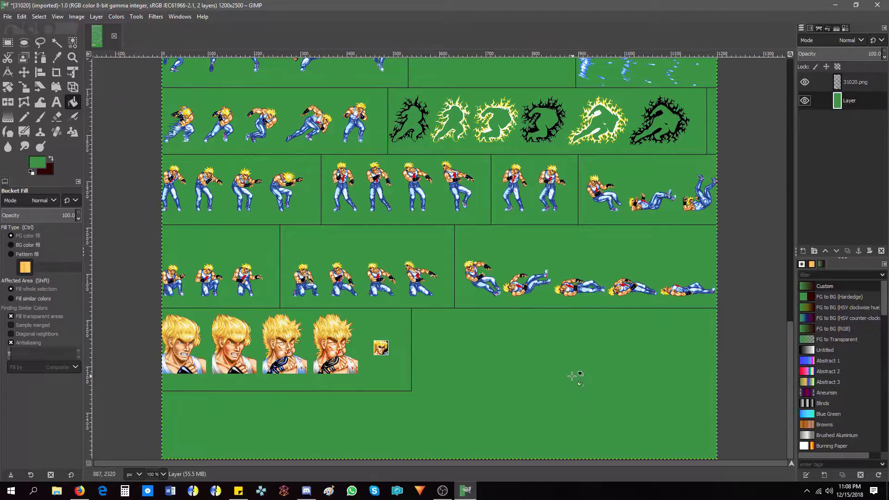
{"action": "left_click_drag", "start_coordinate": [789, 390], "coordinate": [789, 195]}
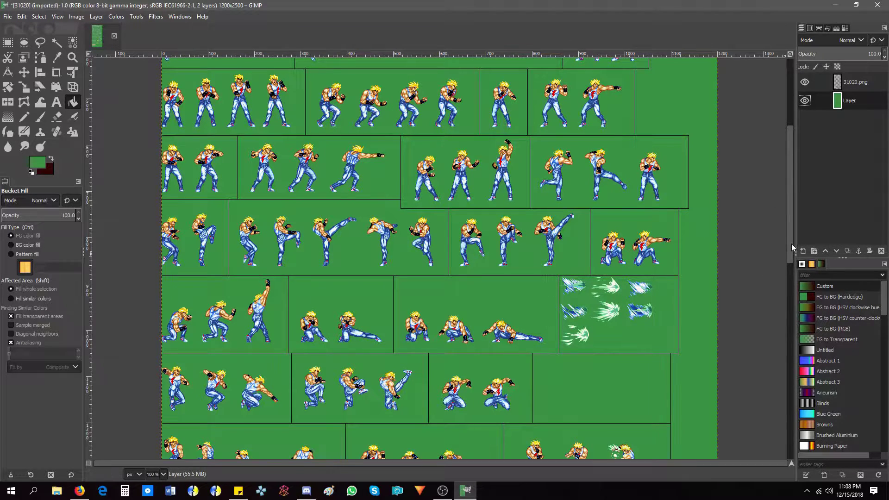
{"action": "left_click_drag", "start_coordinate": [791, 243], "coordinate": [802, 166]}
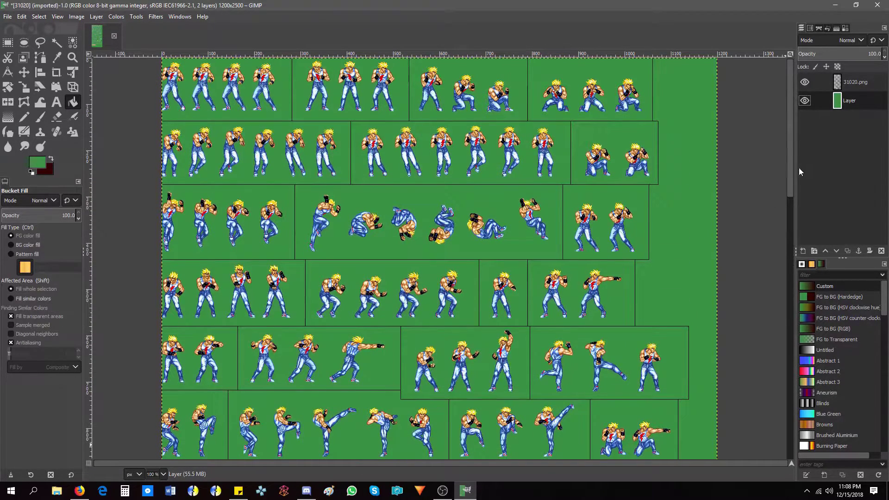
Cancel exporting 31020a.png and open the Colormap dockable dialog.
{"action": "key", "text": "ctrl+shift+e"}
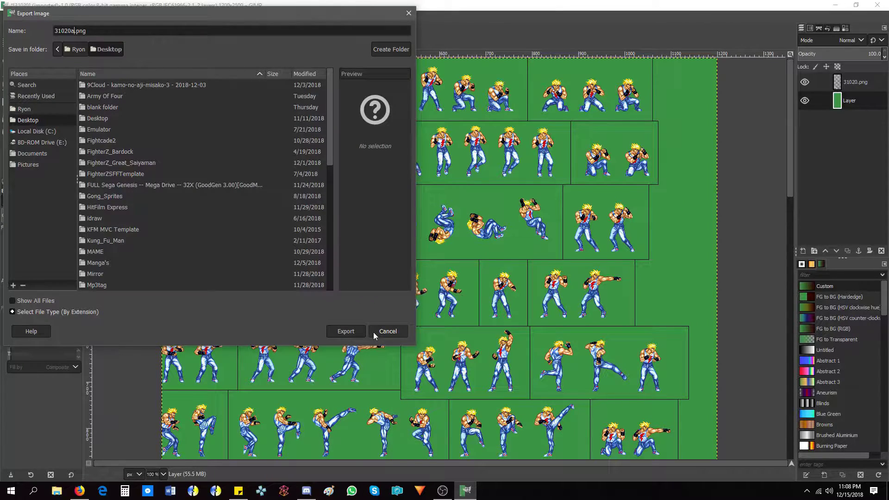
{"action": "left_click", "coordinate": [387, 332]}
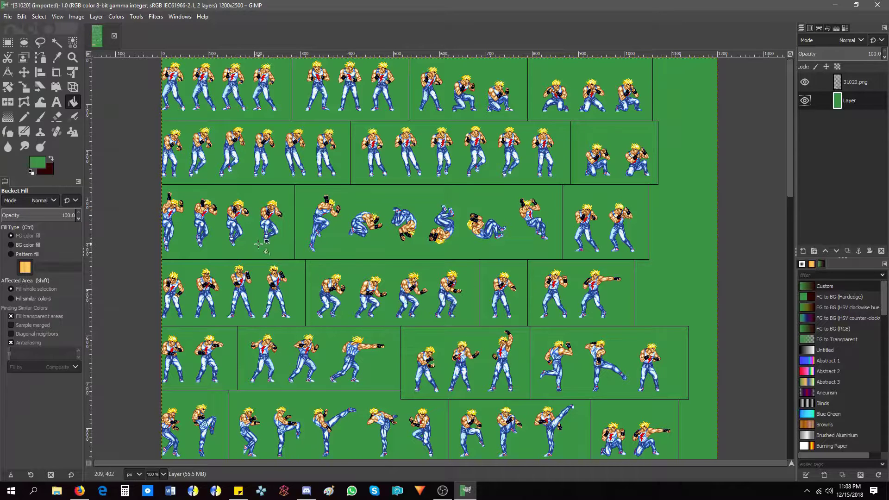
{"action": "left_click", "coordinate": [116, 16]}
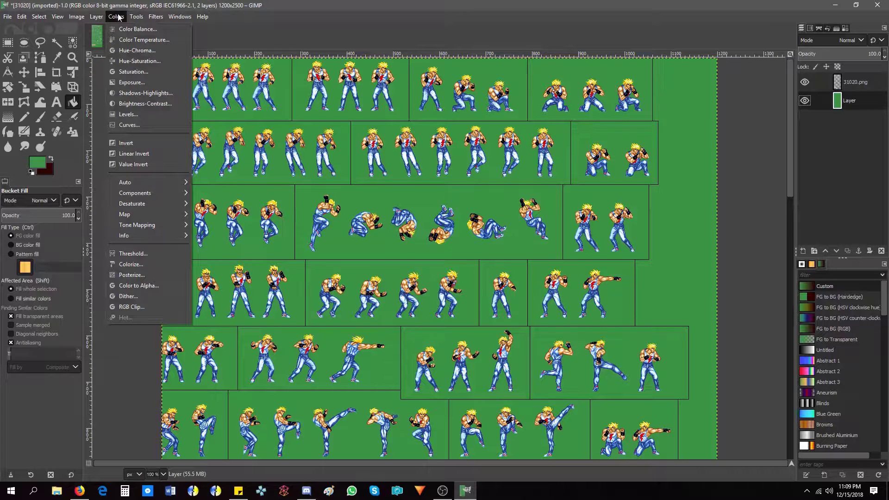
{"action": "mouse_move", "coordinate": [139, 18]}
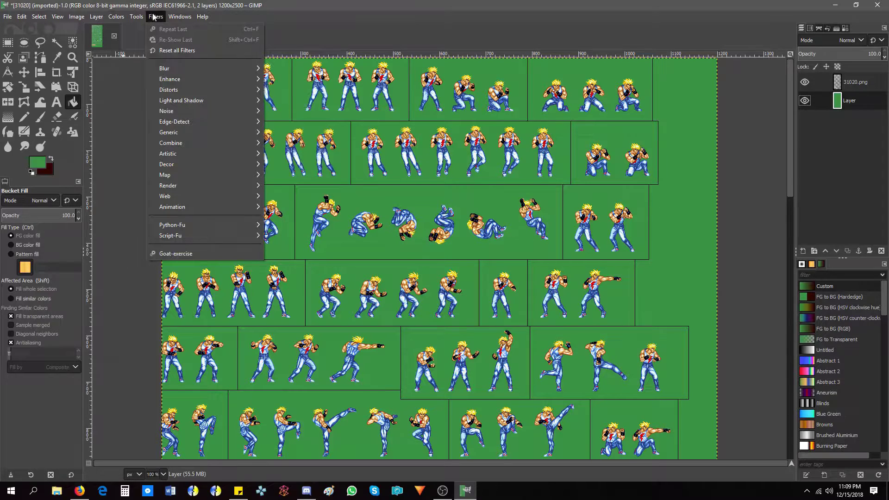
{"action": "mouse_move", "coordinate": [180, 17]}
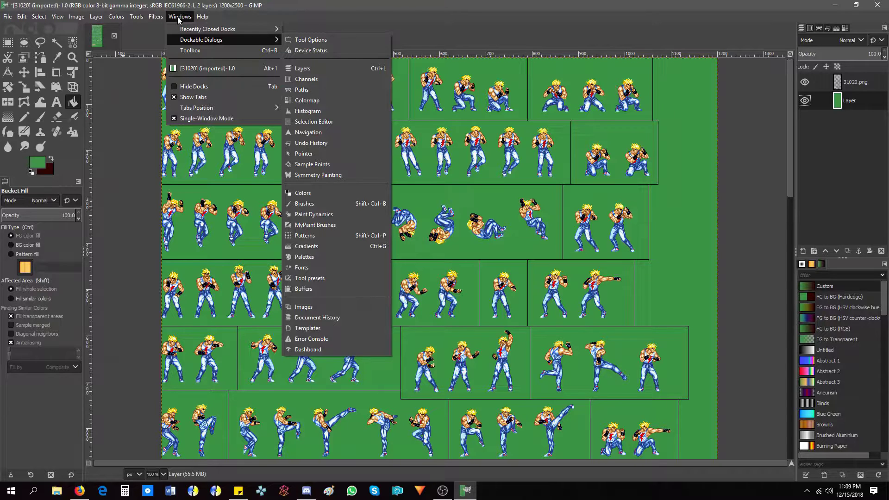
{"action": "mouse_move", "coordinate": [203, 43]}
{"action": "left_click", "coordinate": [323, 102]}
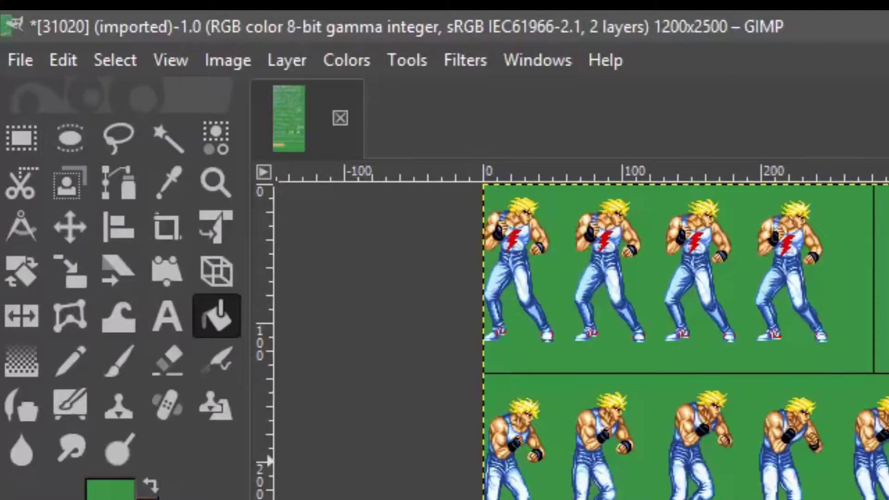
Convert the image to Indexed mode with an optimum 255-colour palette.
{"action": "left_click", "coordinate": [221, 61]}
{"action": "mouse_move", "coordinate": [280, 146]}
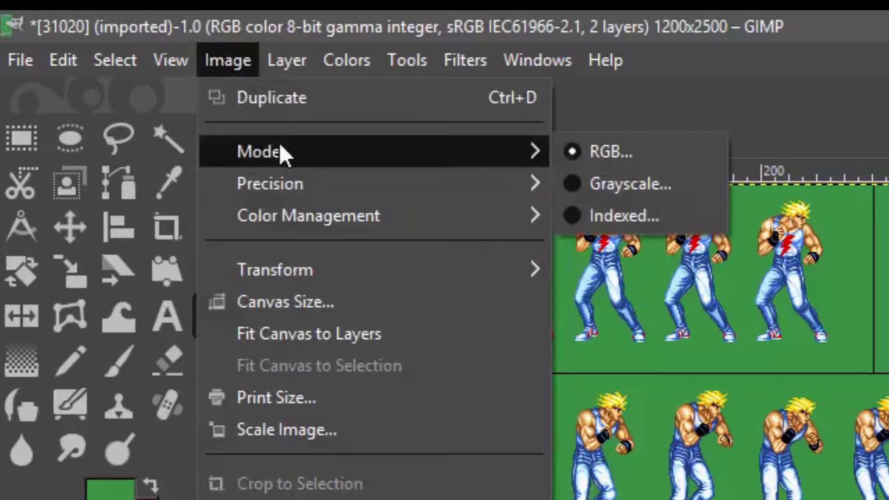
{"action": "left_click", "coordinate": [669, 221]}
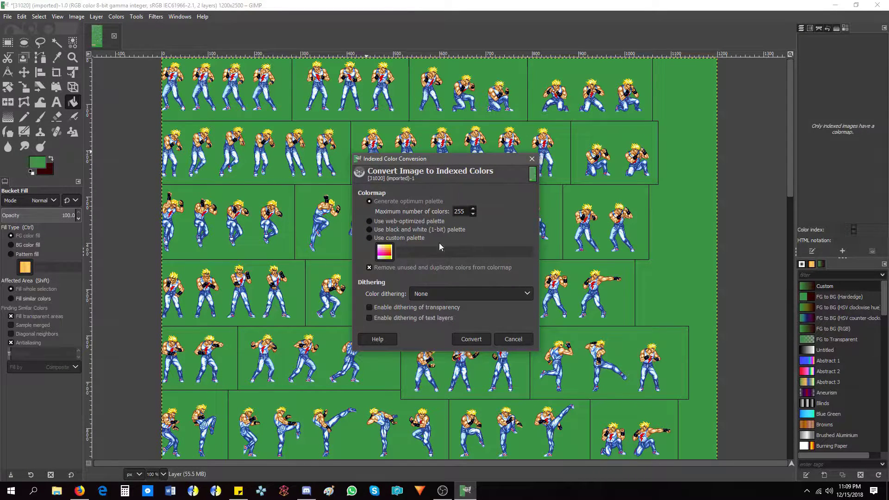
{"action": "left_click", "coordinate": [471, 340]}
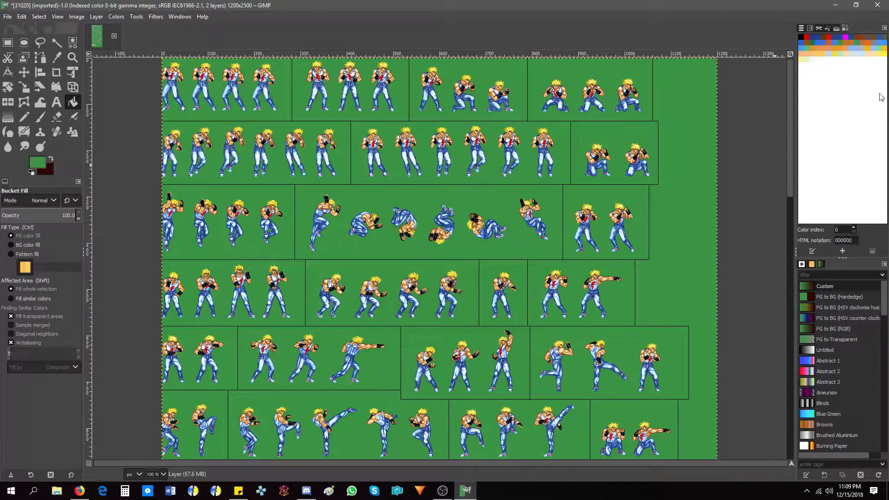
Browse the Windows dockable dialogs list, then dismiss it.
{"action": "left_click", "coordinate": [178, 16]}
{"action": "mouse_move", "coordinate": [223, 40]}
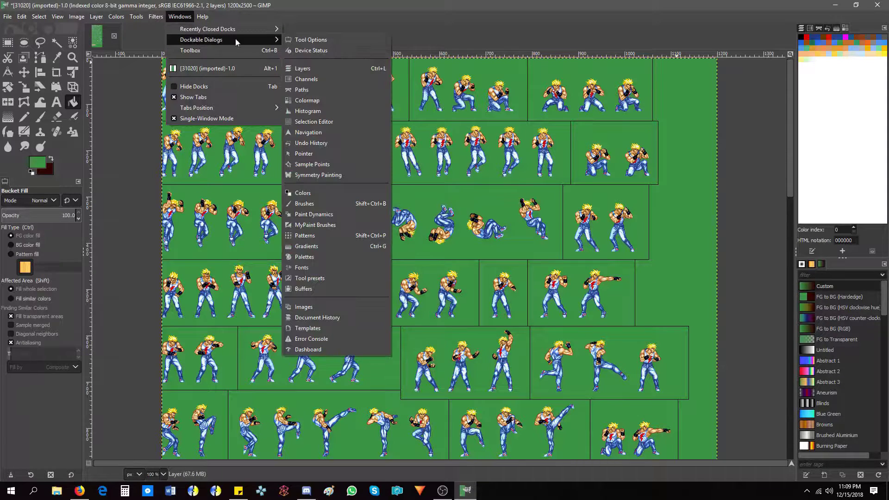
{"action": "left_click", "coordinate": [311, 97]}
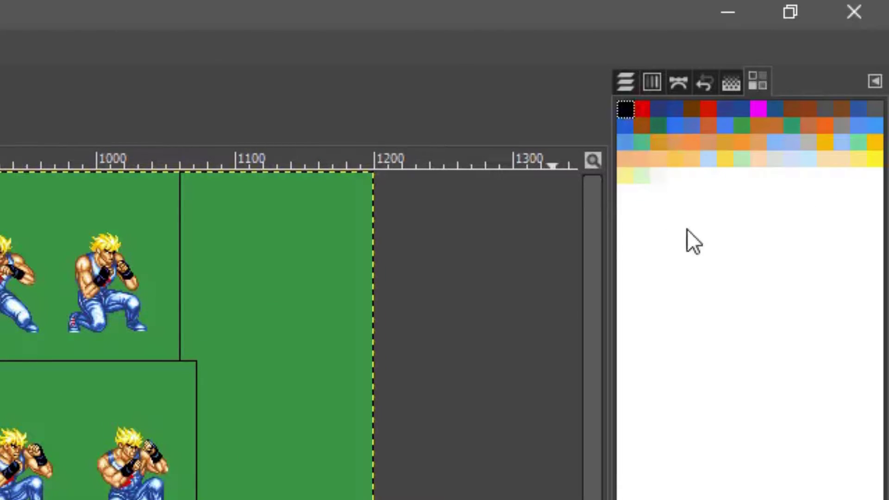
{"action": "left_click", "coordinate": [181, 16]}
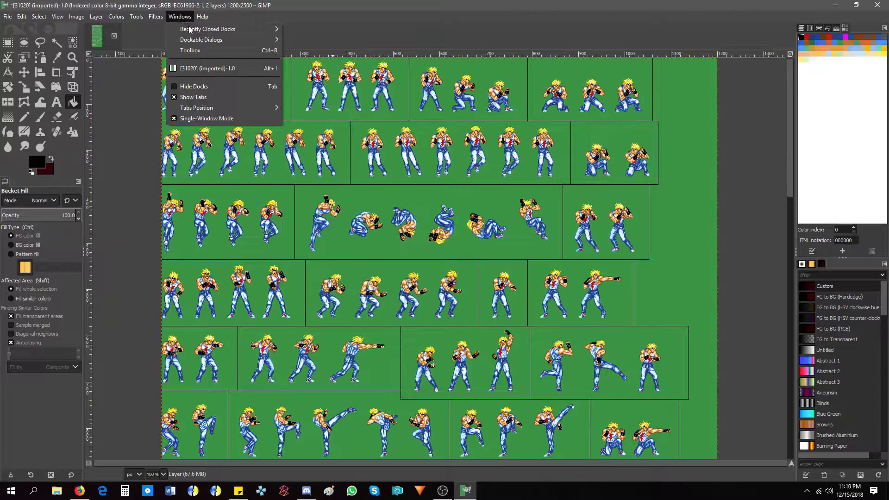
Set the foreground to colormap entry 0 and confirm it is black 000000.
{"action": "mouse_move", "coordinate": [194, 41]}
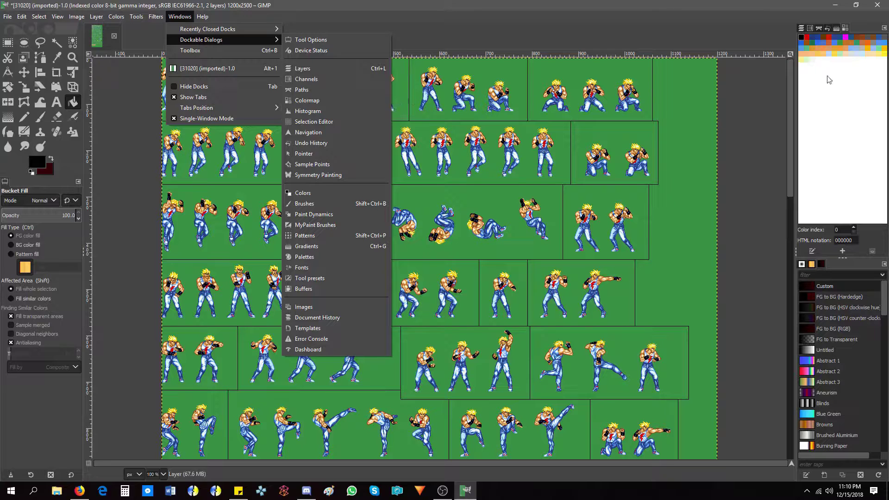
{"action": "left_click", "coordinate": [802, 44]}
{"action": "double_click", "coordinate": [803, 41]}
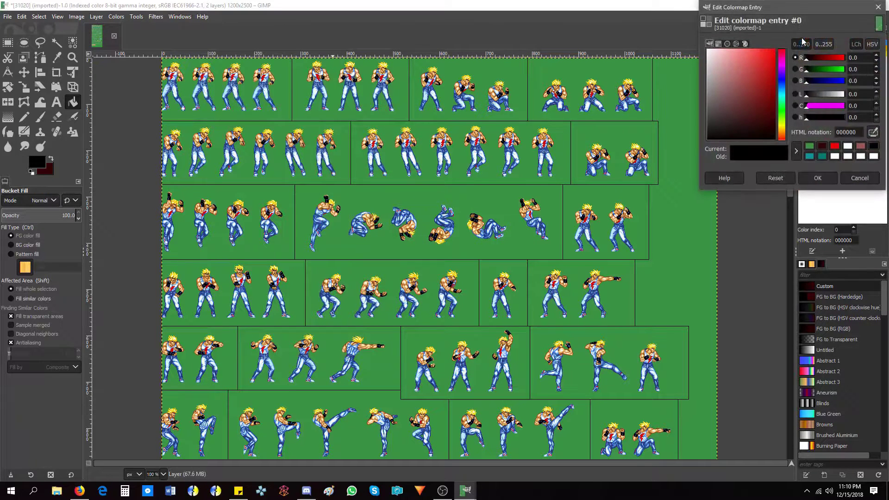
{"action": "left_click", "coordinate": [857, 179]}
{"action": "left_click", "coordinate": [845, 28]}
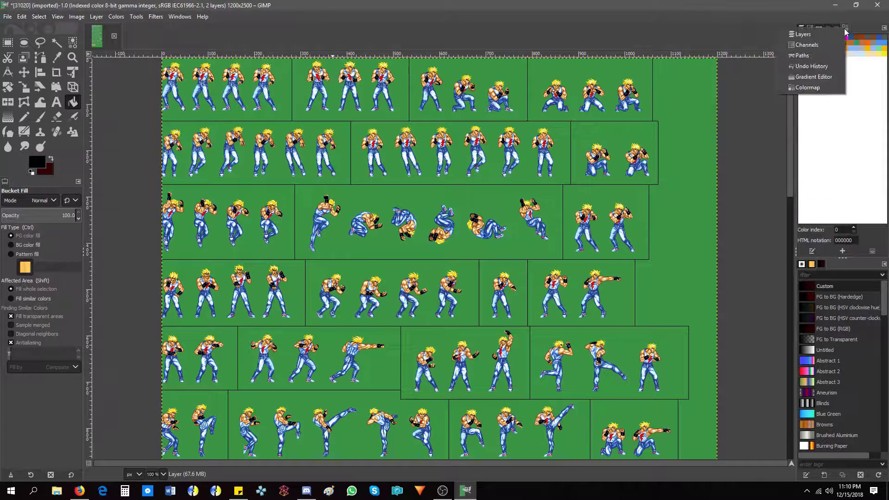
{"action": "left_click", "coordinate": [859, 86]}
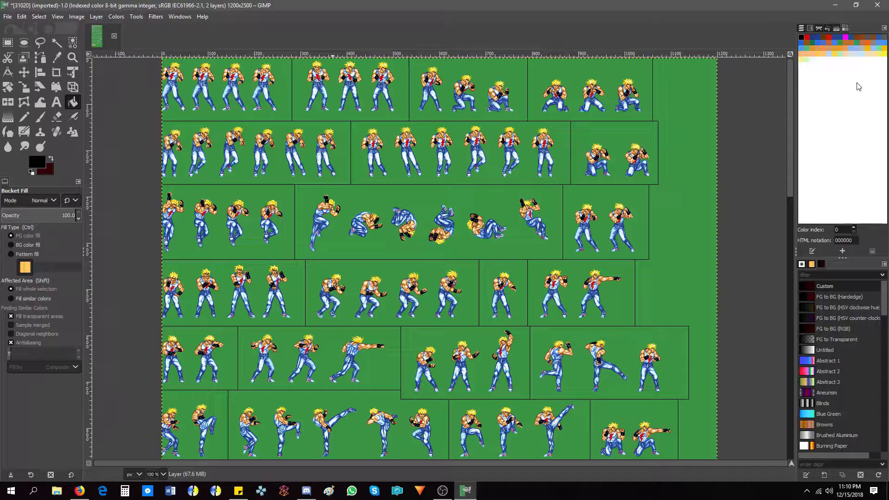
Open Rearrange Colormap from the light blue entry, then cancel without reordering.
{"action": "right_click", "coordinate": [831, 53]}
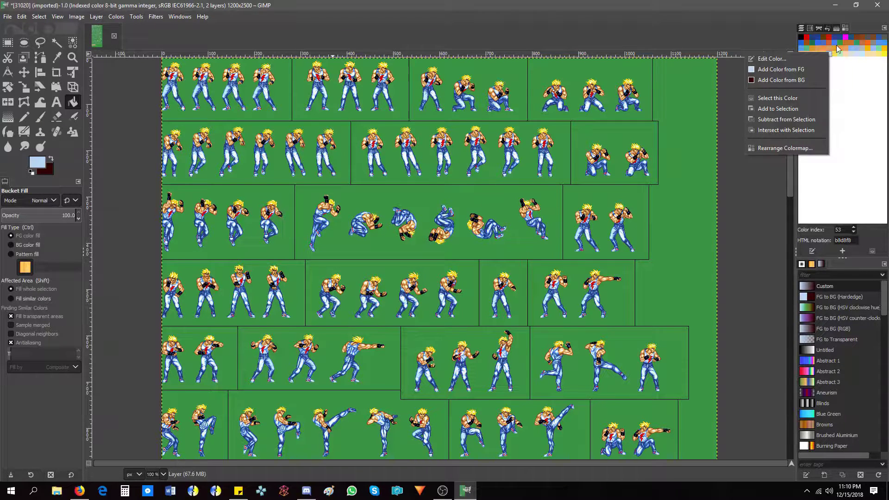
{"action": "left_click", "coordinate": [777, 149]}
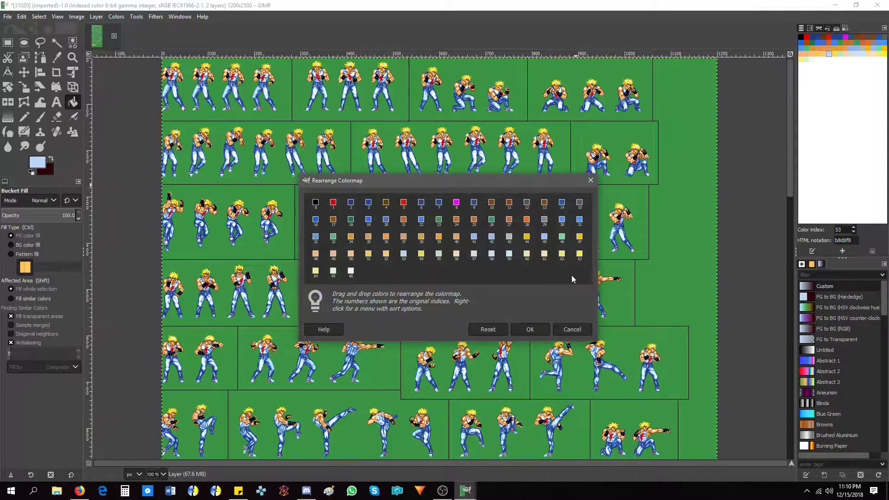
{"action": "left_click_drag", "start_coordinate": [495, 184], "coordinate": [420, 255]}
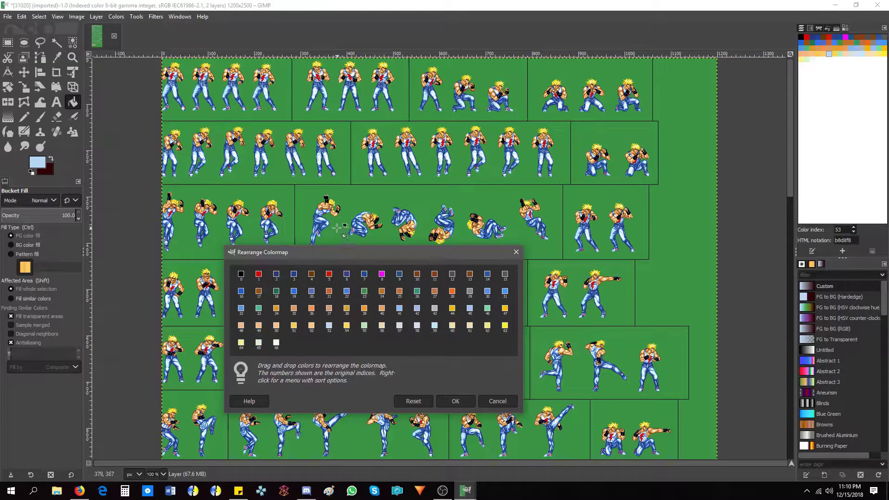
{"action": "left_click", "coordinate": [493, 402]}
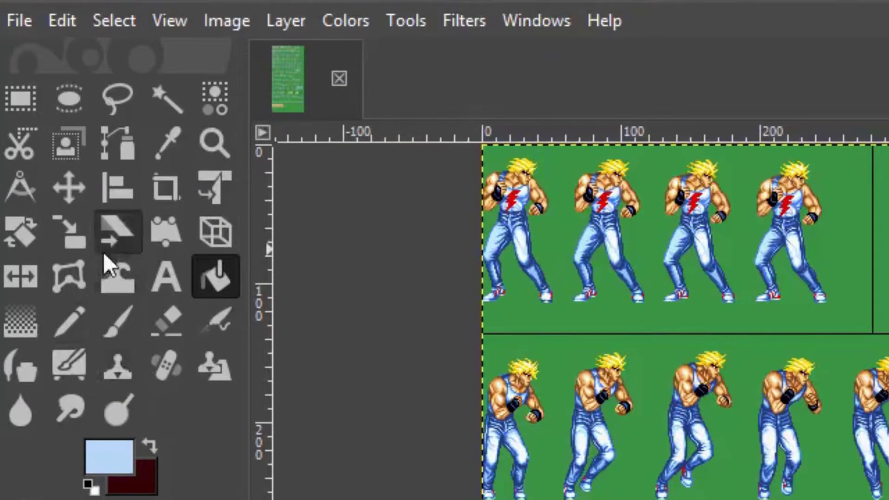
Move the green background colour (index 23) to the first colormap slot, ahead of black.
{"action": "left_click", "coordinate": [162, 157]}
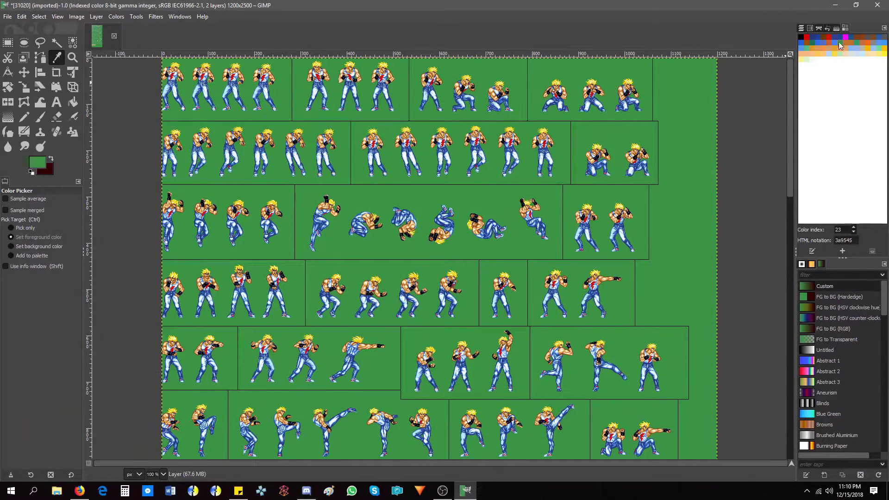
{"action": "right_click", "coordinate": [744, 127]}
{"action": "left_click", "coordinate": [794, 137]}
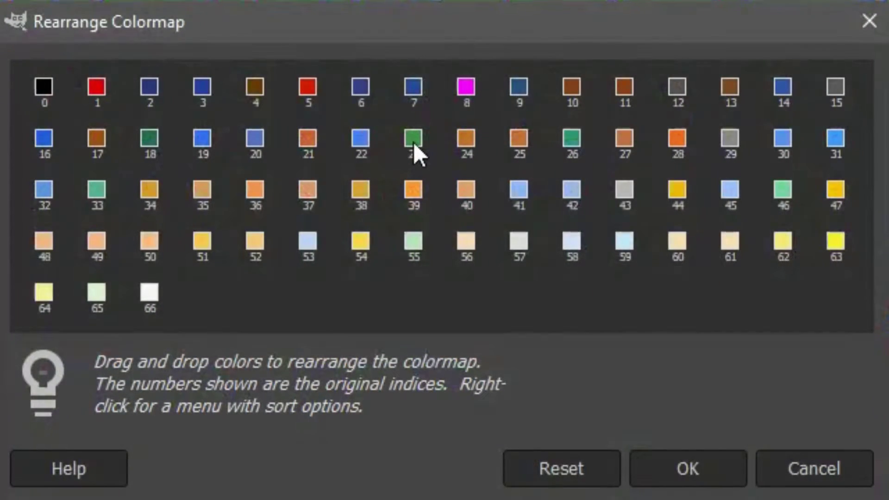
{"action": "left_click_drag", "start_coordinate": [412, 143], "coordinate": [54, 104]}
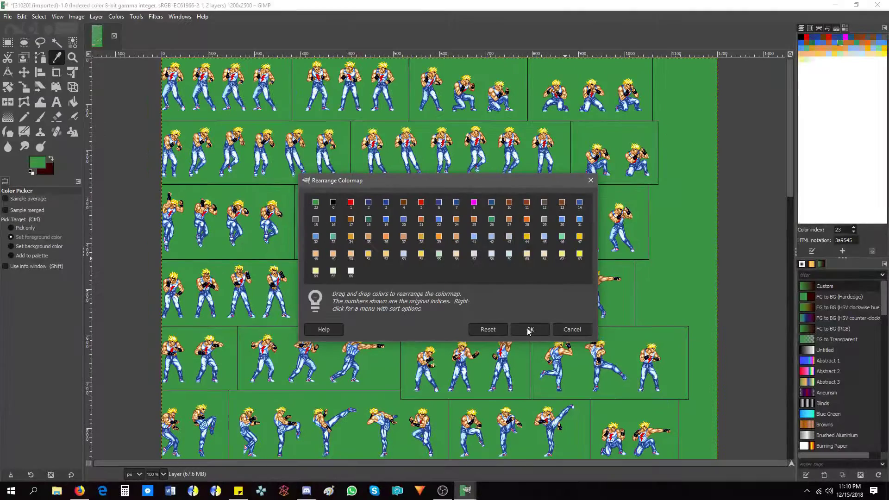
{"action": "left_click", "coordinate": [690, 469]}
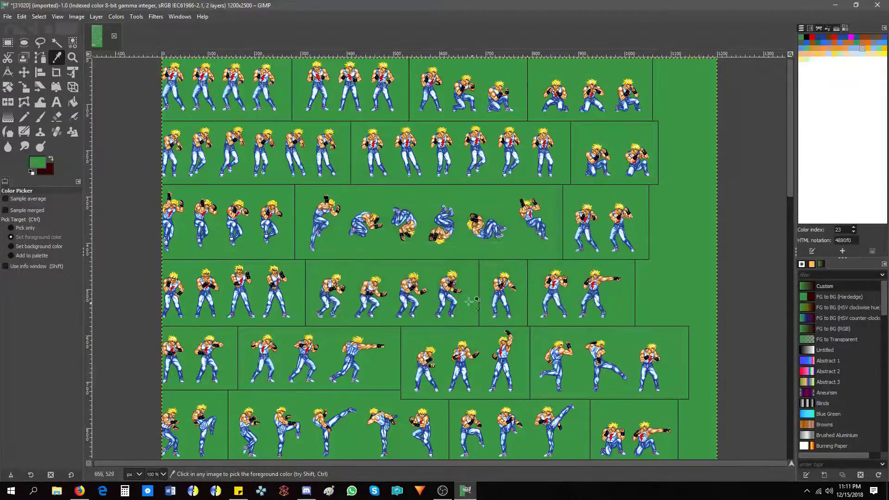
Export the indexed sprite sheet to the Desktop as 31020a.png with default PNG options.
{"action": "left_click", "coordinate": [7, 17]}
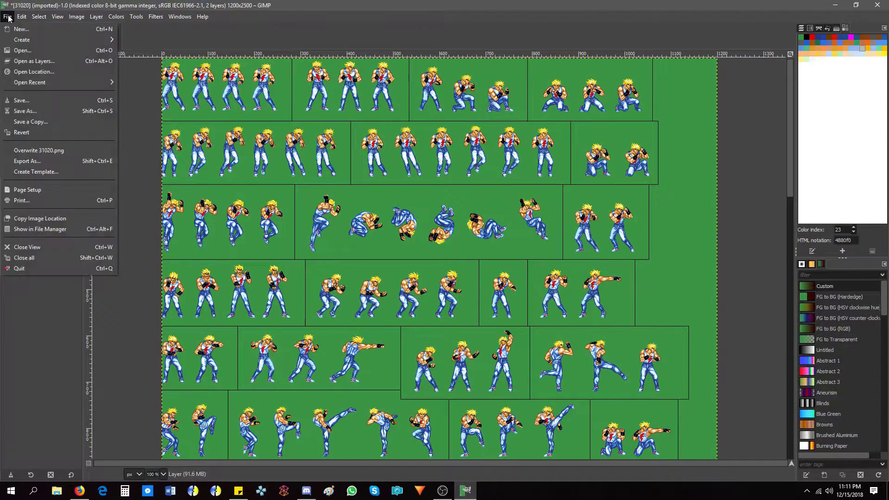
{"action": "left_click", "coordinate": [45, 161]}
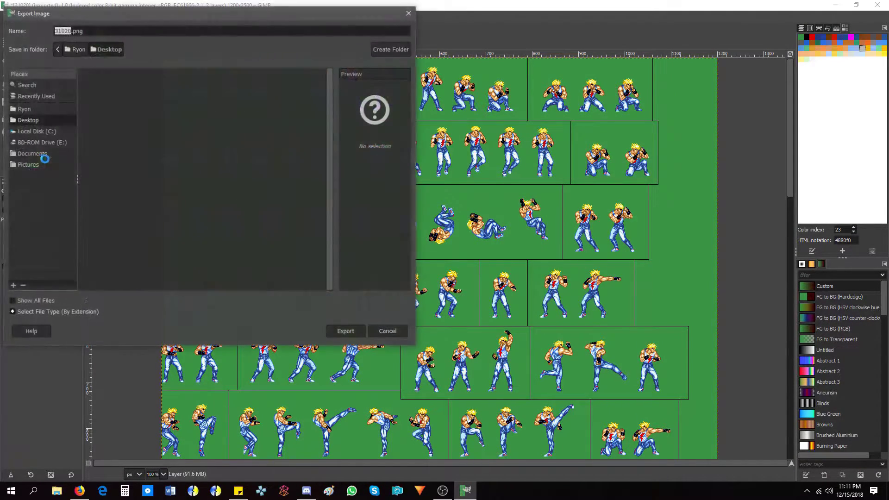
{"action": "key", "text": "Right"}
{"action": "type", "text": "a"}
{"action": "left_click", "coordinate": [351, 328]}
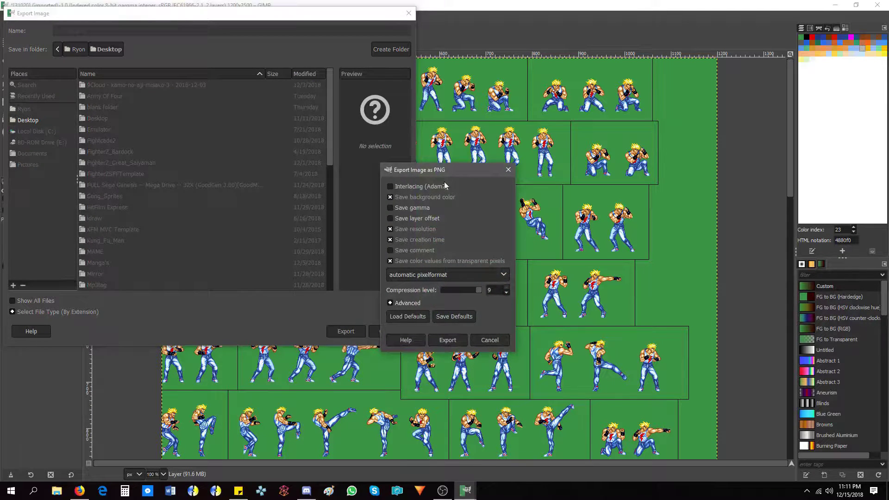
{"action": "left_click", "coordinate": [448, 340]}
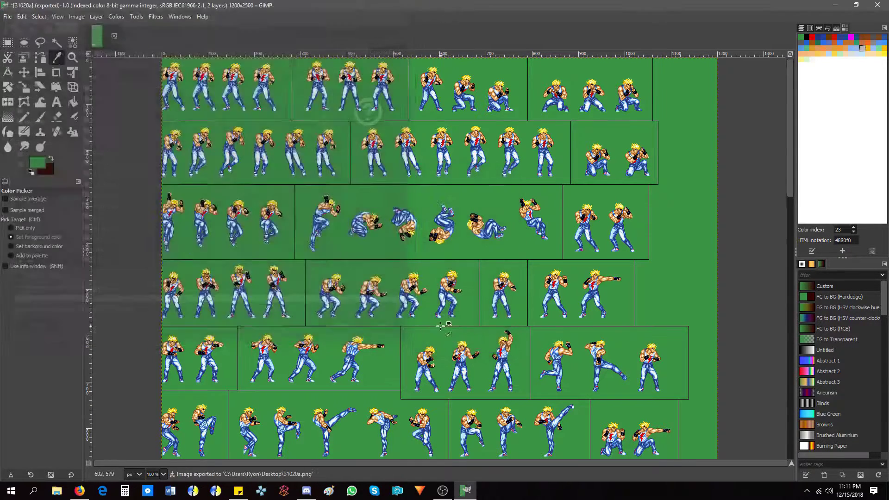
Minimize GIMP and open 31020a.png from the desktop in IDraw3.
{"action": "left_click", "coordinate": [837, 5]}
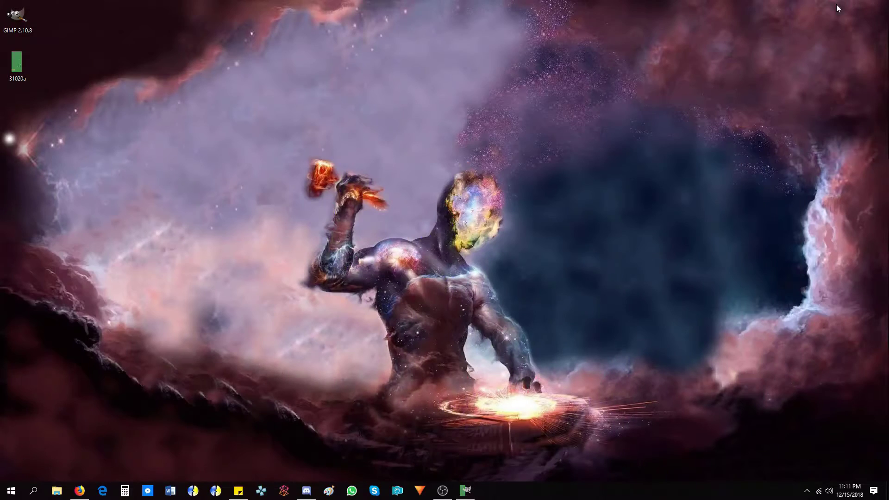
{"action": "double_click", "coordinate": [19, 66]}
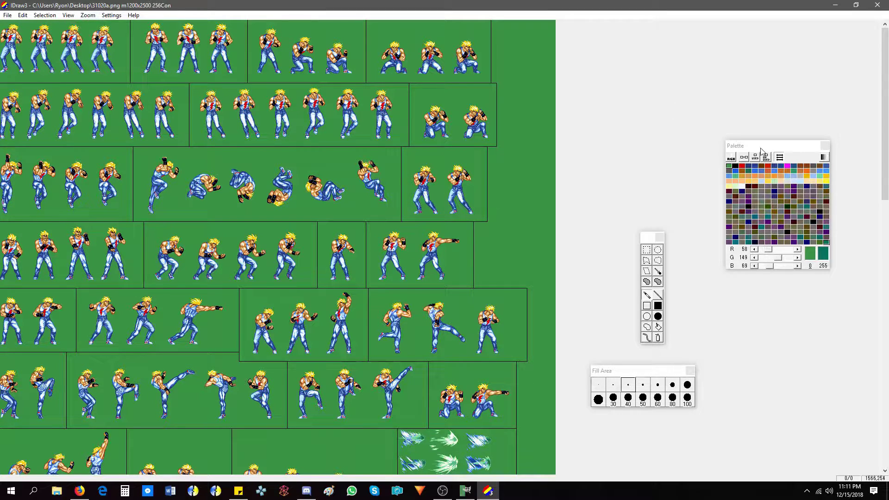
Move the palette next to the sheet and try teal, then bright green, for palette entry 0.
{"action": "left_click_drag", "start_coordinate": [759, 147], "coordinate": [524, 160]}
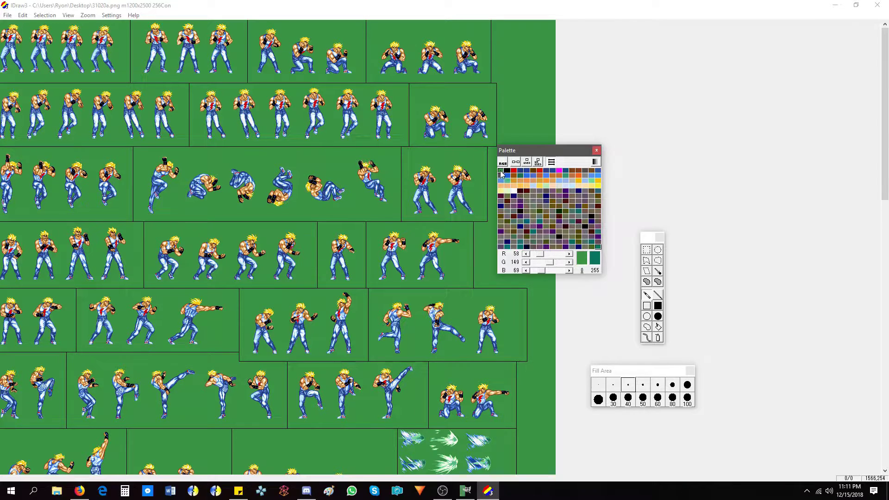
{"action": "double_click", "coordinate": [502, 173]}
{"action": "left_click", "coordinate": [397, 195]}
{"action": "left_click", "coordinate": [366, 258]}
{"action": "double_click", "coordinate": [502, 171]}
{"action": "left_click", "coordinate": [373, 163]}
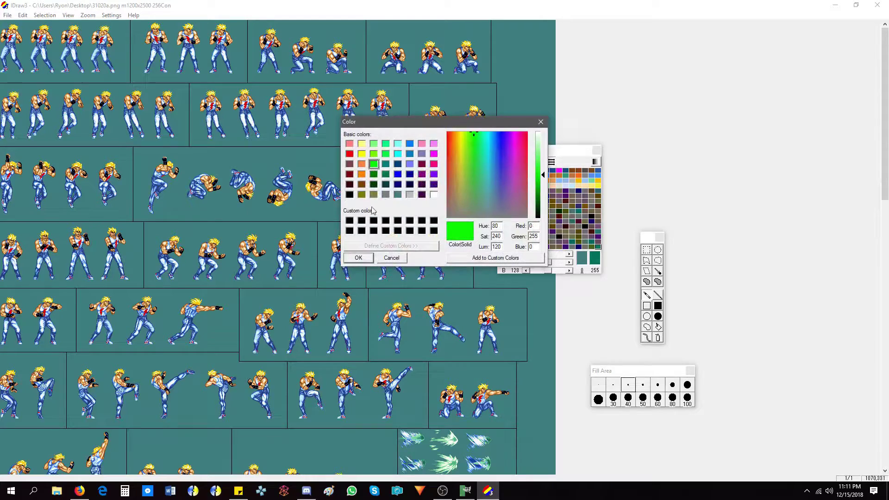
{"action": "left_click", "coordinate": [358, 257]}
Try magenta, then settle on teal (R64 G128 B128) for the background entry.
{"action": "double_click", "coordinate": [501, 172]}
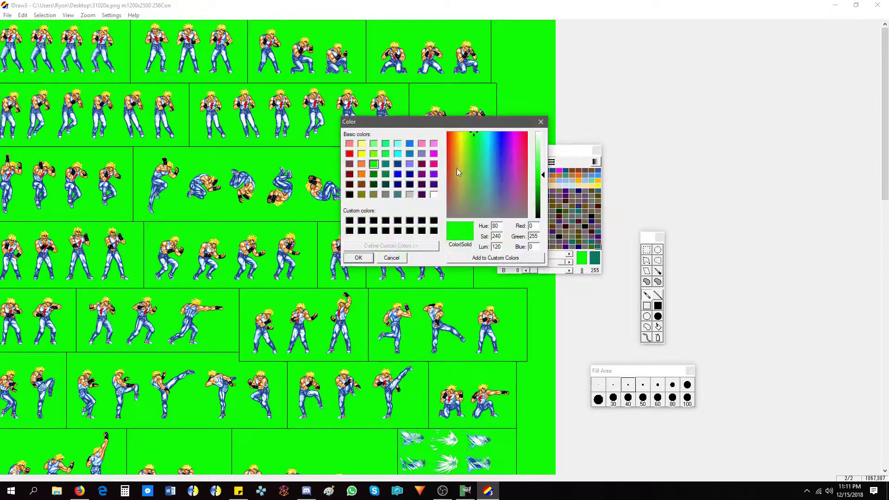
{"action": "left_click", "coordinate": [434, 154]}
{"action": "left_click", "coordinate": [358, 258]}
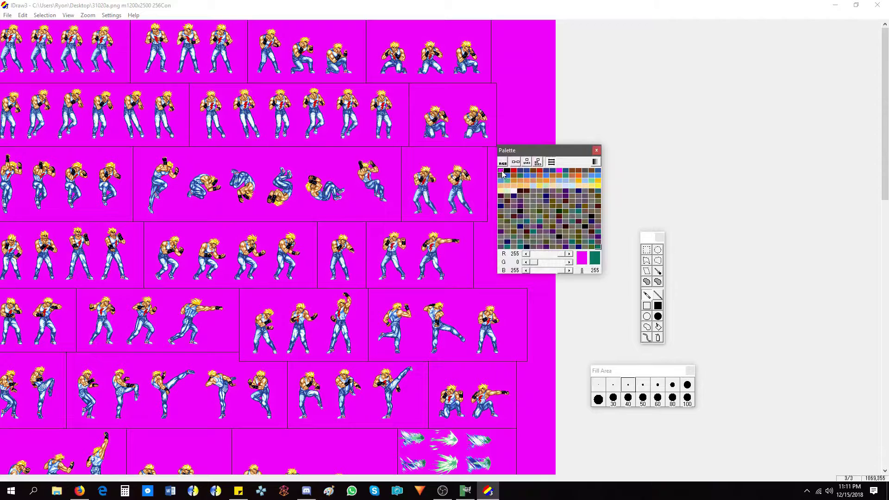
{"action": "double_click", "coordinate": [501, 173]}
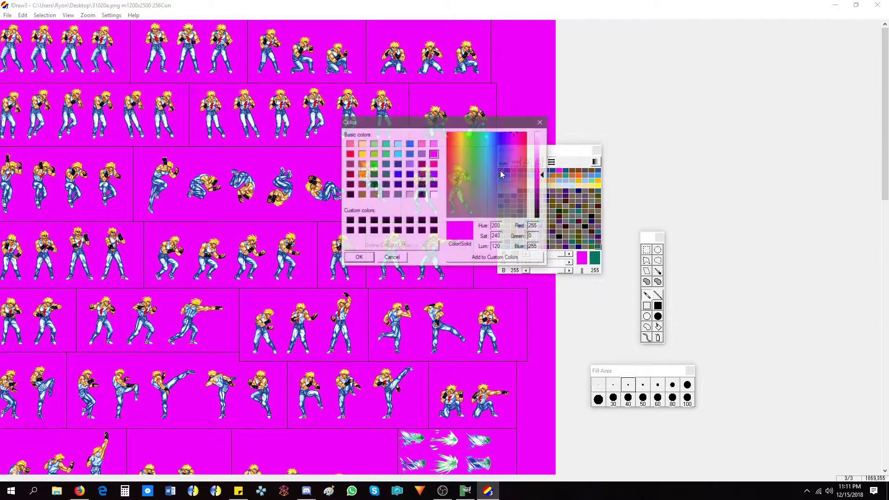
{"action": "left_click", "coordinate": [398, 195]}
{"action": "left_click", "coordinate": [358, 257]}
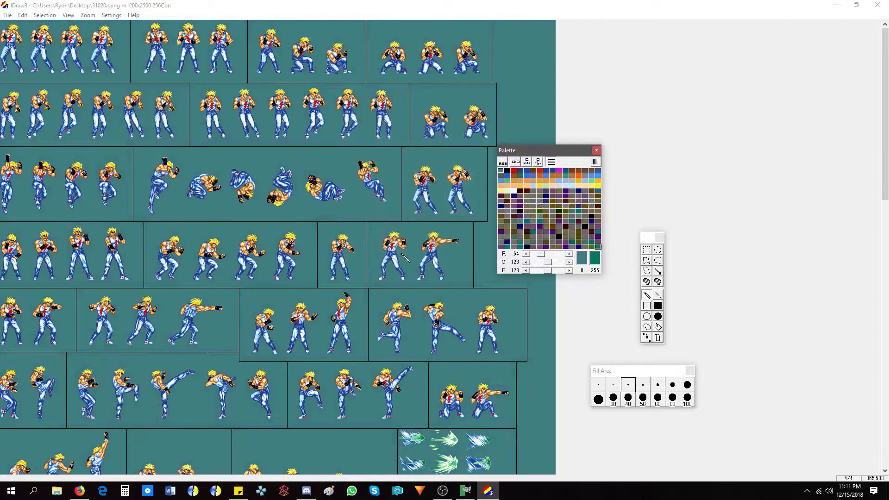
{"action": "left_click_drag", "start_coordinate": [885, 183], "coordinate": [887, 446]}
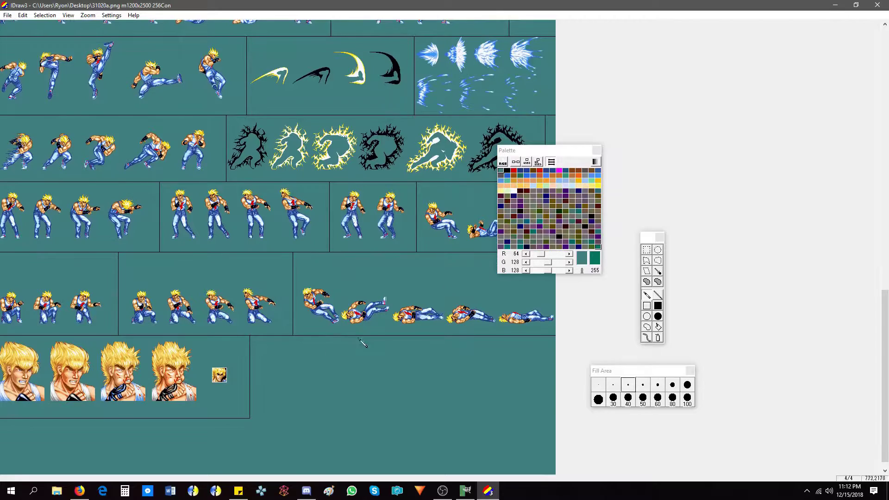
{"action": "left_click_drag", "start_coordinate": [886, 341], "coordinate": [885, 83]}
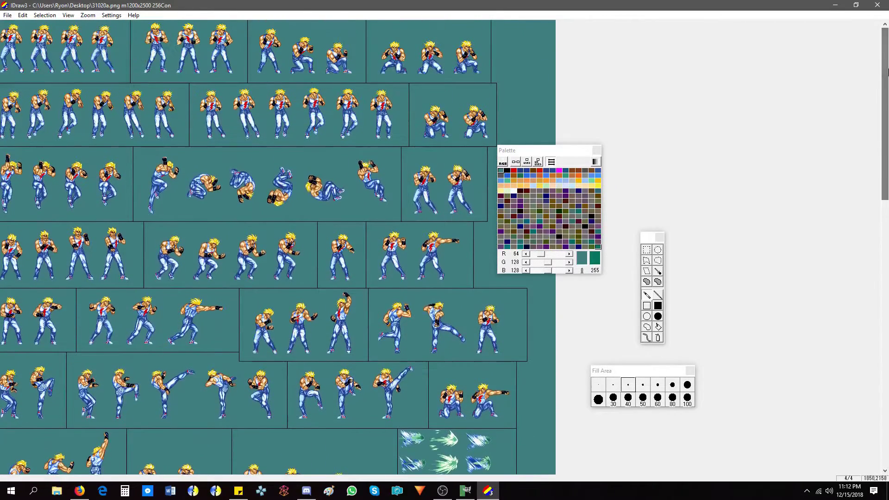
{"action": "left_click", "coordinate": [532, 166]}
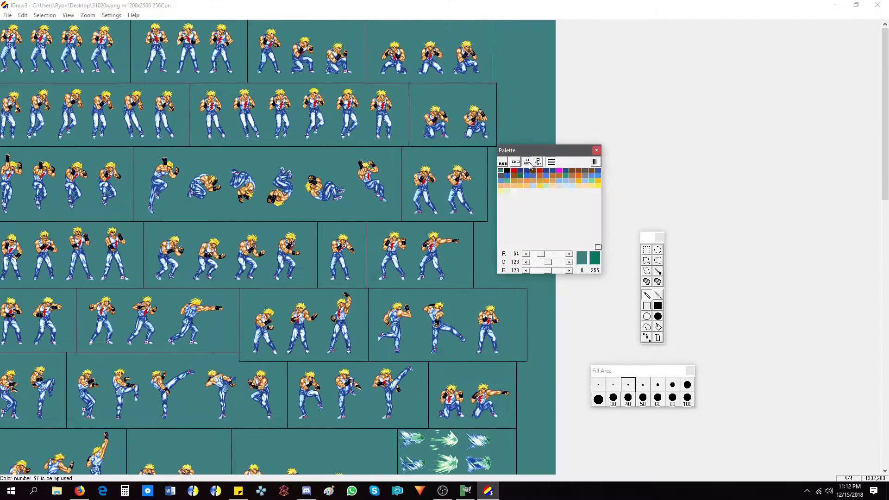
{"action": "left_click", "coordinate": [533, 166]}
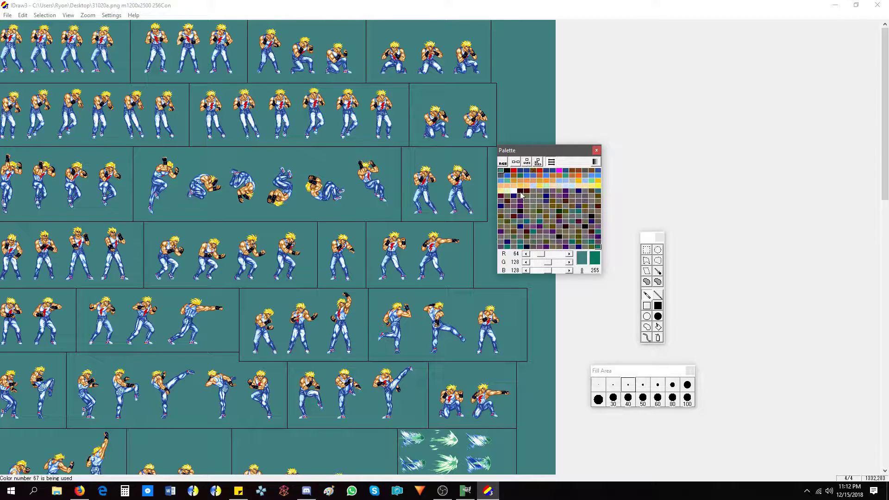
{"action": "double_click", "coordinate": [521, 193]}
{"action": "left_click", "coordinate": [350, 195]}
{"action": "left_click", "coordinate": [358, 258]}
{"action": "double_click", "coordinate": [598, 246]}
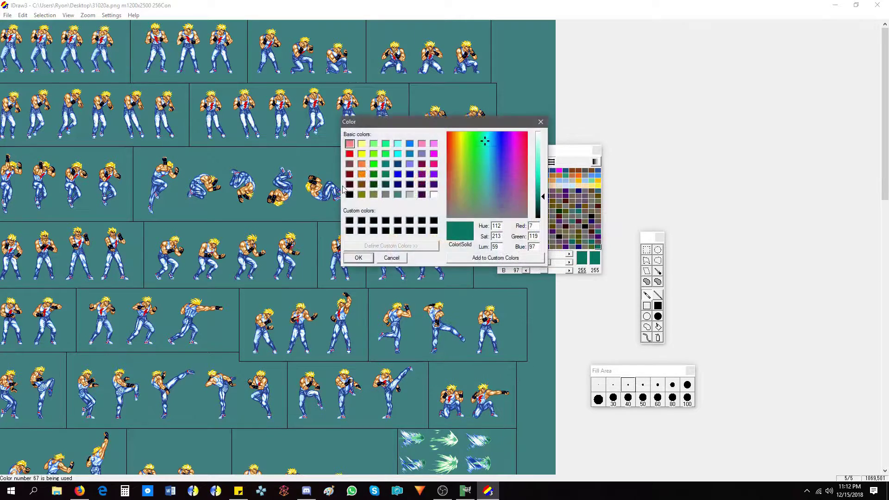
{"action": "left_click", "coordinate": [350, 195]}
{"action": "left_click", "coordinate": [358, 258]}
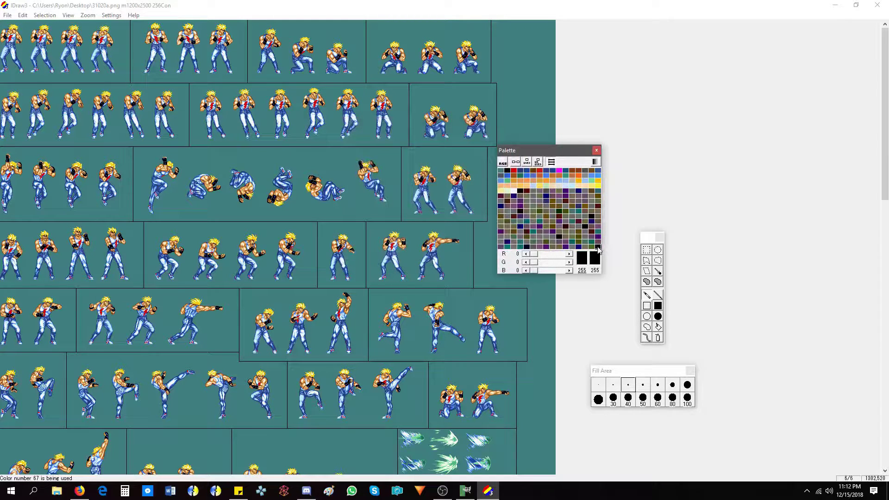
{"action": "left_click", "coordinate": [521, 192]}
{"action": "left_click", "coordinate": [599, 165]}
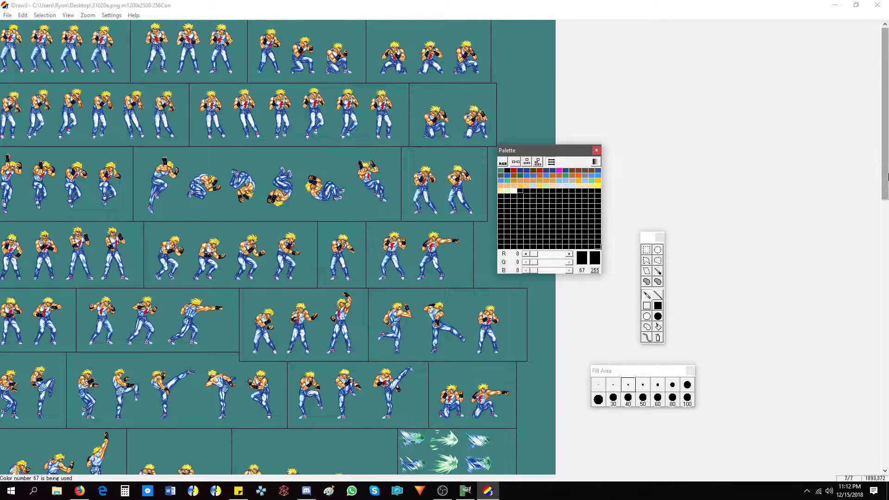
{"action": "left_click", "coordinate": [880, 350]}
{"action": "scroll", "coordinate": [880, 350], "scroll_direction": "down", "scroll_amount": 3}
{"action": "scroll", "coordinate": [880, 351], "scroll_direction": "down", "scroll_amount": 6}
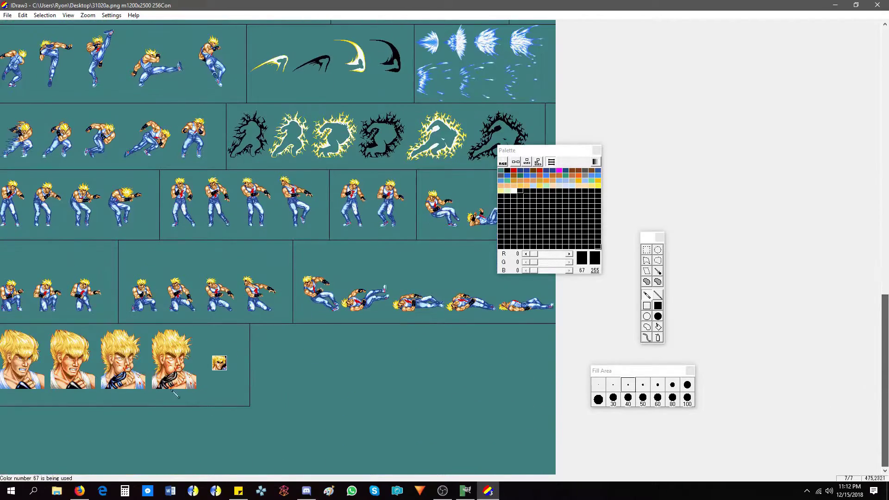
{"action": "left_click_drag", "start_coordinate": [886, 380], "coordinate": [885, 113]}
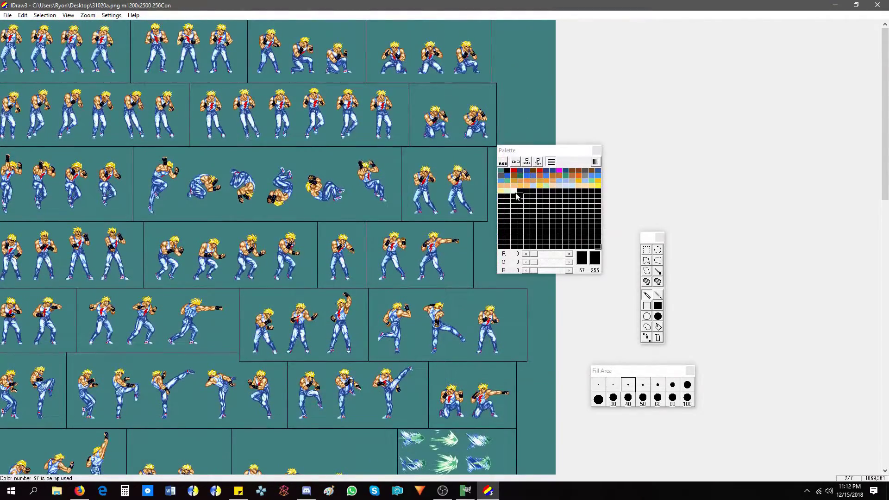
{"action": "left_click", "coordinate": [88, 15]}
{"action": "left_click", "coordinate": [98, 57]}
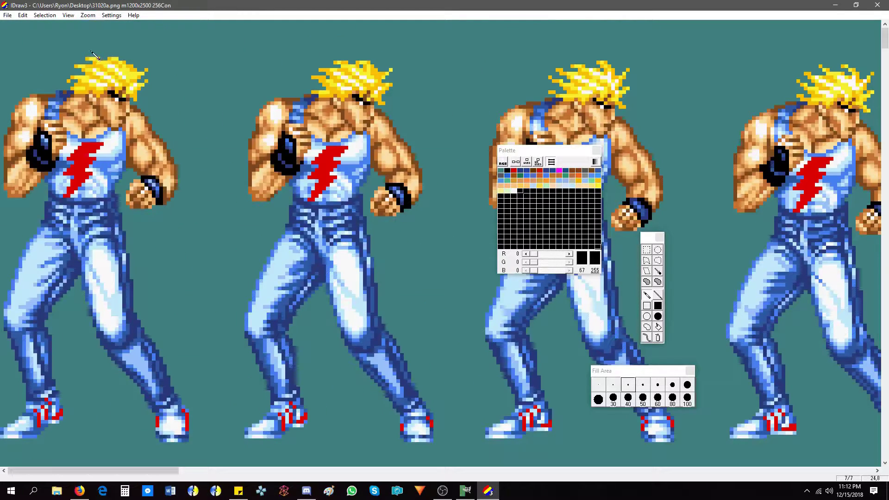
{"action": "left_click", "coordinate": [88, 15]}
{"action": "left_click", "coordinate": [82, 27]}
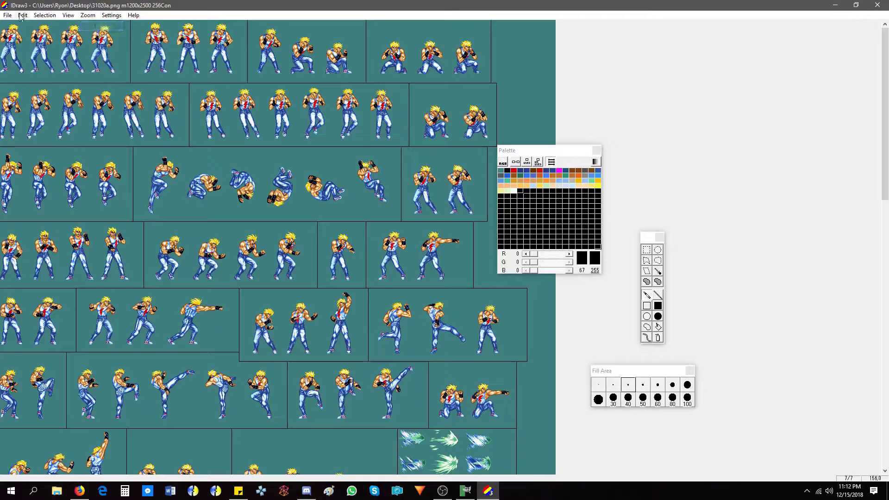
Return to GIMP, show the Layers tab, and open Rugal.gif as a second image.
{"action": "left_click", "coordinate": [466, 491]}
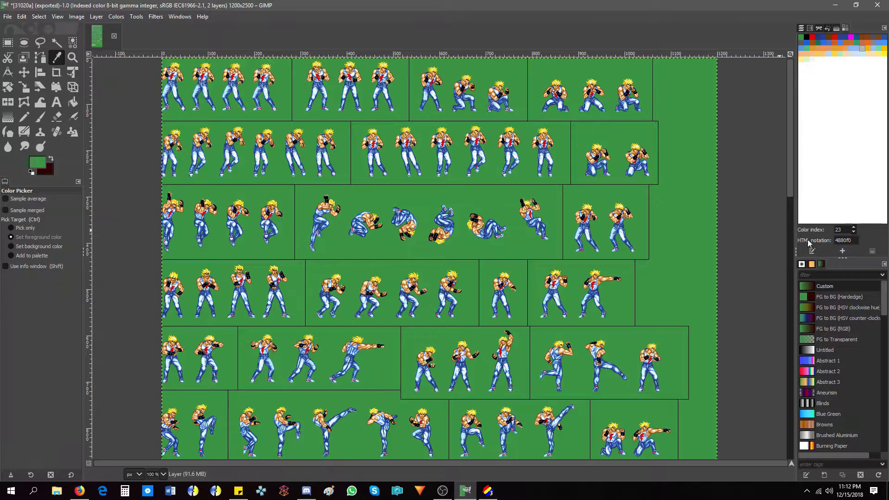
{"action": "left_click", "coordinate": [802, 29]}
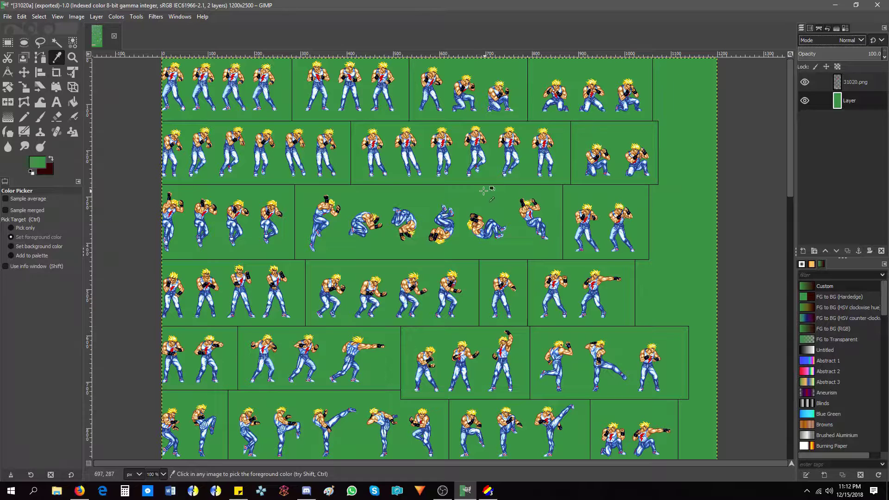
{"action": "left_click", "coordinate": [8, 17]}
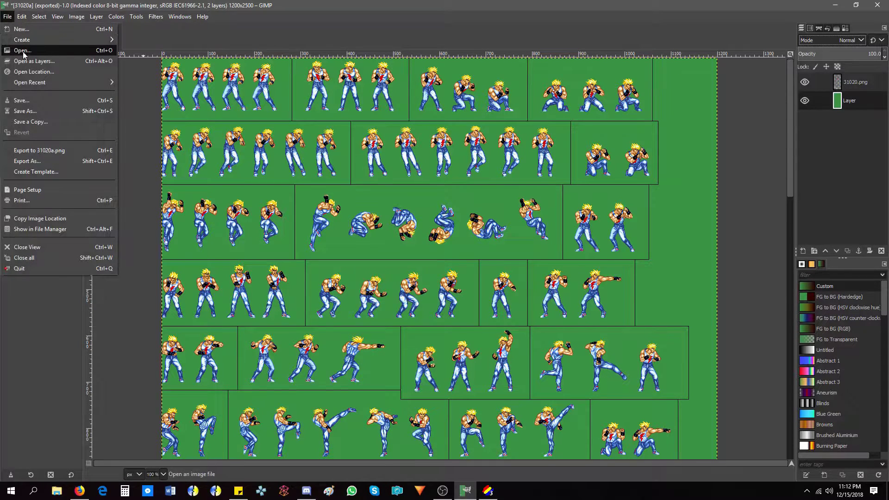
{"action": "left_click", "coordinate": [23, 51]}
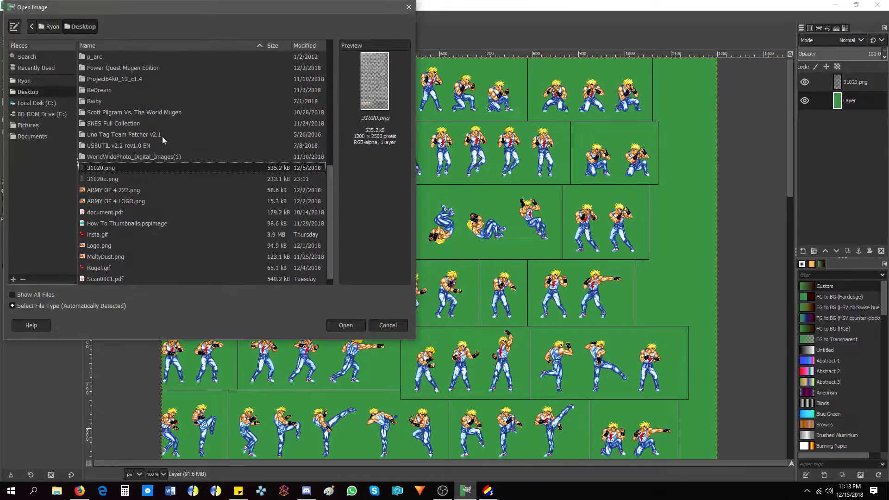
{"action": "left_click_drag", "start_coordinate": [329, 177], "coordinate": [329, 187]}
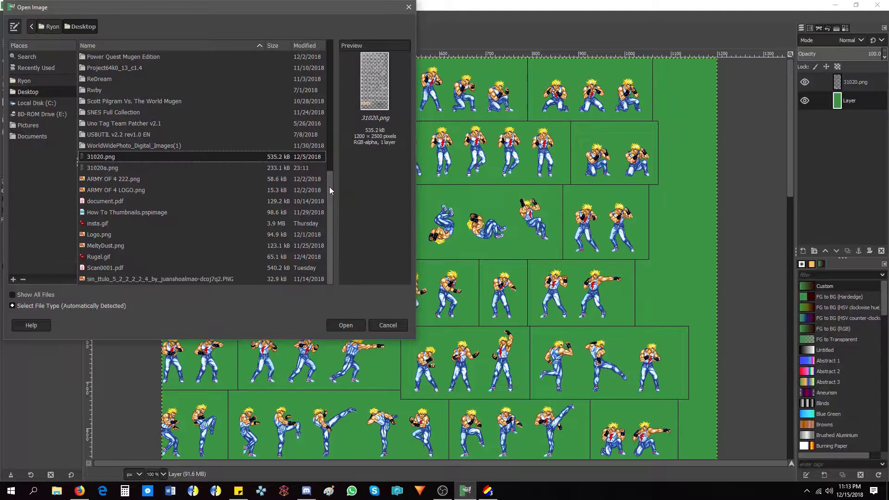
{"action": "double_click", "coordinate": [103, 257]}
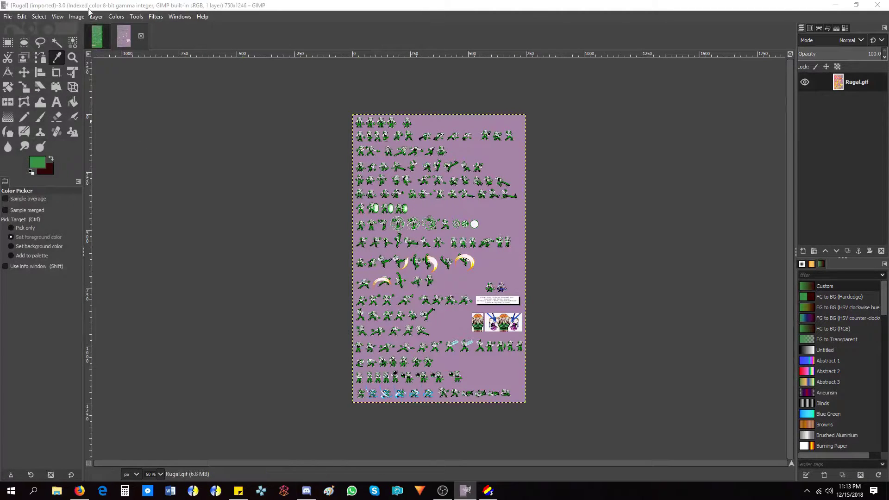
View the Rugal sheet at 1:1 (100%) zoom and confirm its mode is Indexed.
{"action": "left_click", "coordinate": [57, 16]}
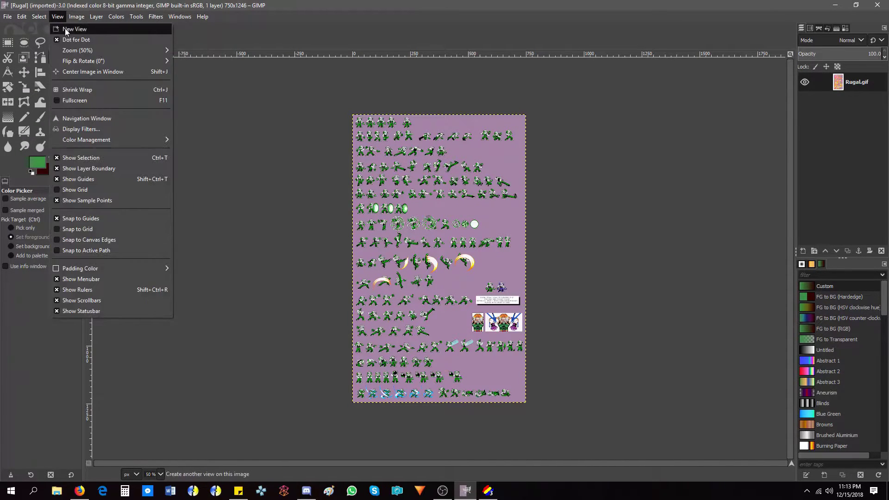
{"action": "mouse_move", "coordinate": [109, 18]}
{"action": "left_click", "coordinate": [74, 17]}
{"action": "left_click", "coordinate": [76, 18]}
{"action": "mouse_move", "coordinate": [58, 17]}
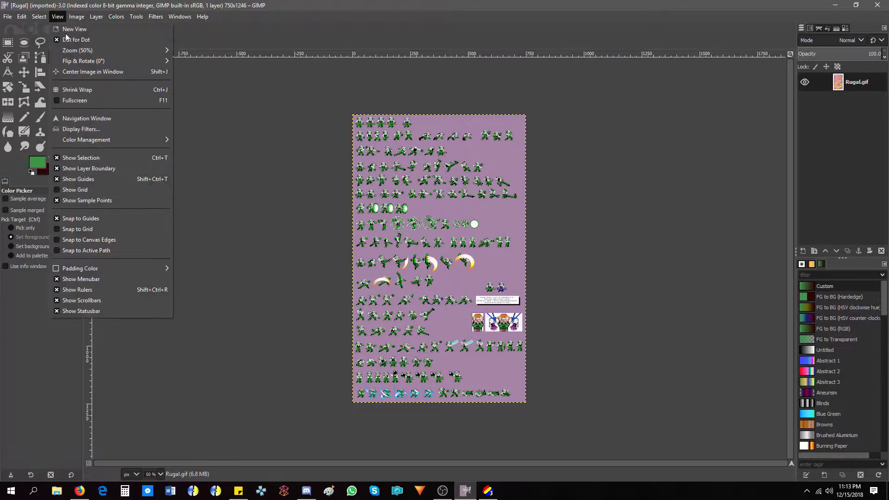
{"action": "mouse_move", "coordinate": [130, 51]}
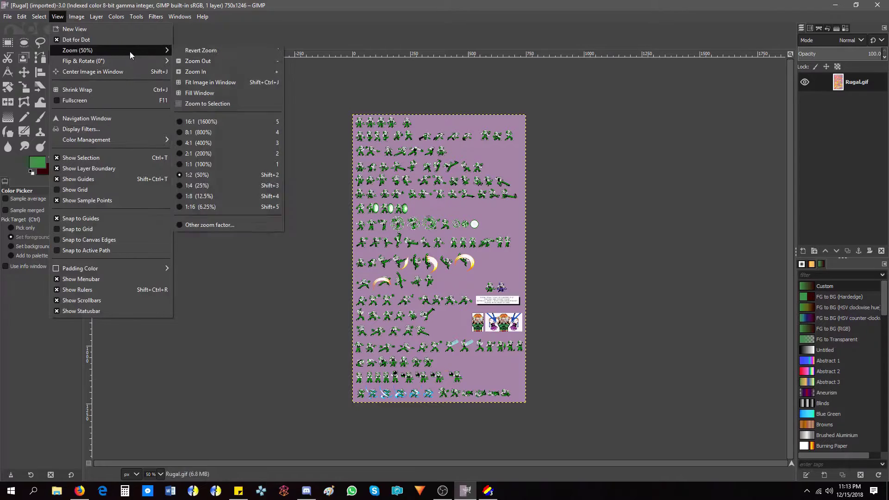
{"action": "left_click", "coordinate": [201, 163]}
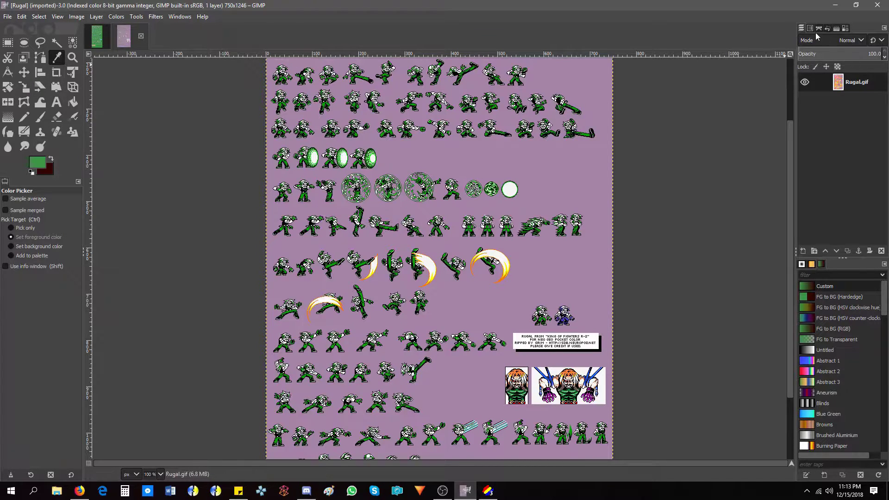
{"action": "left_click", "coordinate": [77, 17]}
{"action": "mouse_move", "coordinate": [92, 47]}
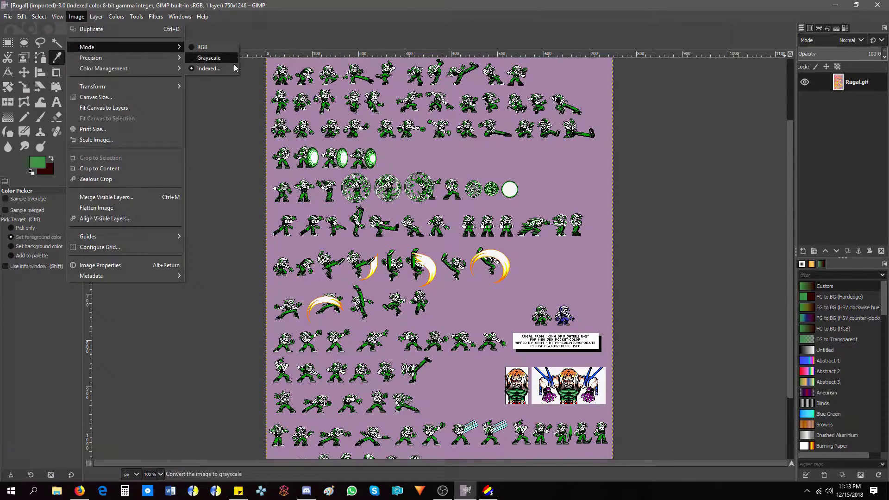
{"action": "left_click", "coordinate": [849, 28]}
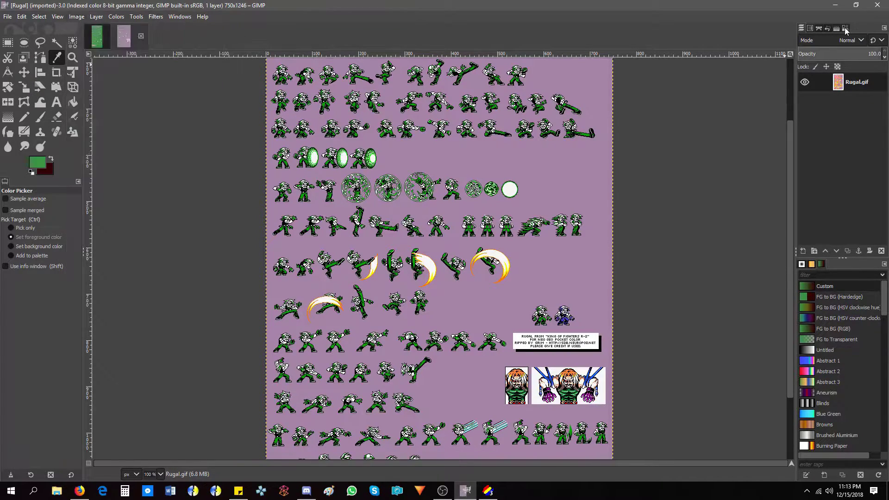
Pick the purple background and move its swatch (index 19) to colormap index 0.
{"action": "left_click", "coordinate": [846, 28]}
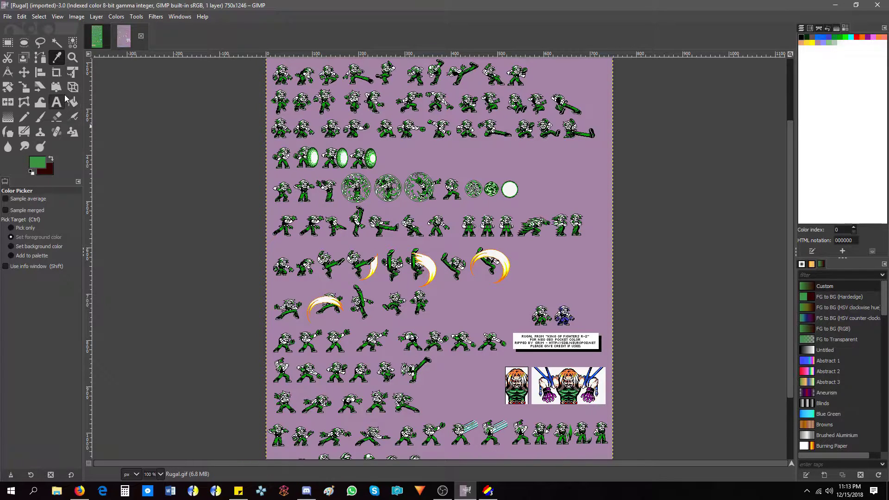
{"action": "left_click", "coordinate": [421, 152]}
{"action": "right_click", "coordinate": [819, 47]}
{"action": "left_click", "coordinate": [751, 141]}
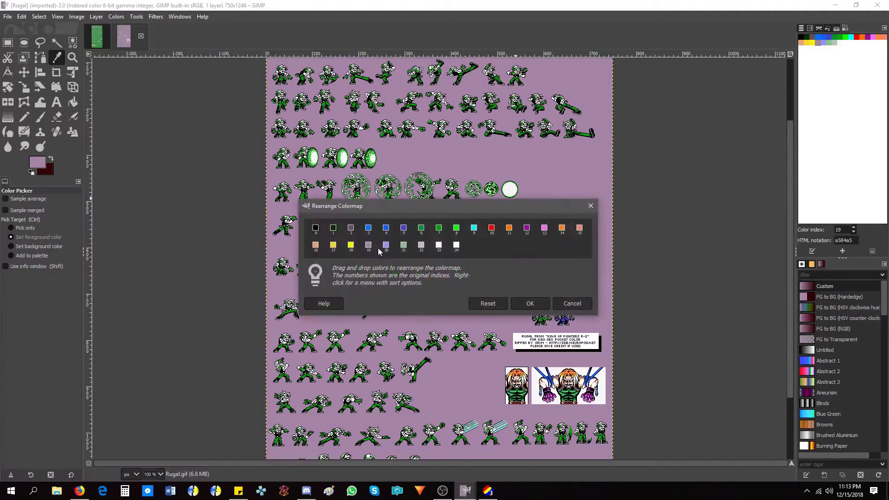
{"action": "left_click_drag", "start_coordinate": [369, 250], "coordinate": [316, 228]}
{"action": "left_click", "coordinate": [527, 304]}
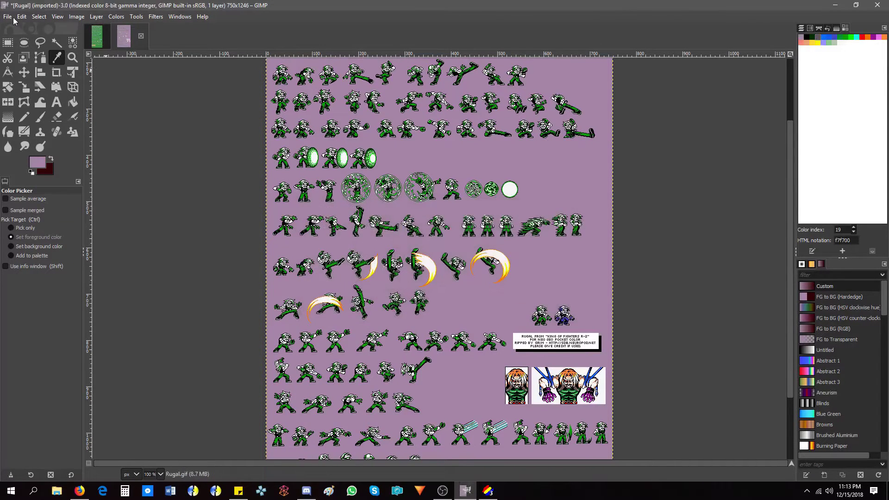
{"action": "left_click", "coordinate": [8, 16]}
Export the Rugal sheet to the Desktop as Rugal.png instead of overwriting Rugal.gif.
{"action": "left_click", "coordinate": [49, 161]}
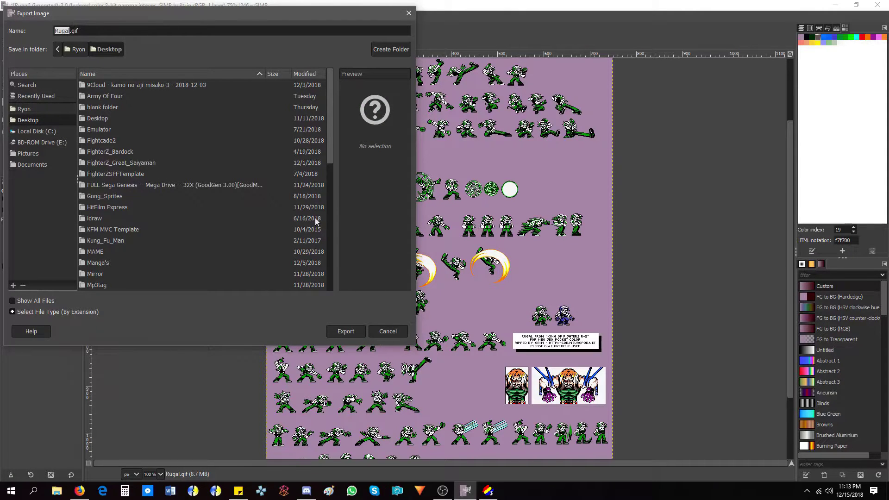
{"action": "left_click", "coordinate": [346, 331]}
{"action": "left_click", "coordinate": [286, 219]}
{"action": "type", "text": "png"}
{"action": "left_click", "coordinate": [345, 331]}
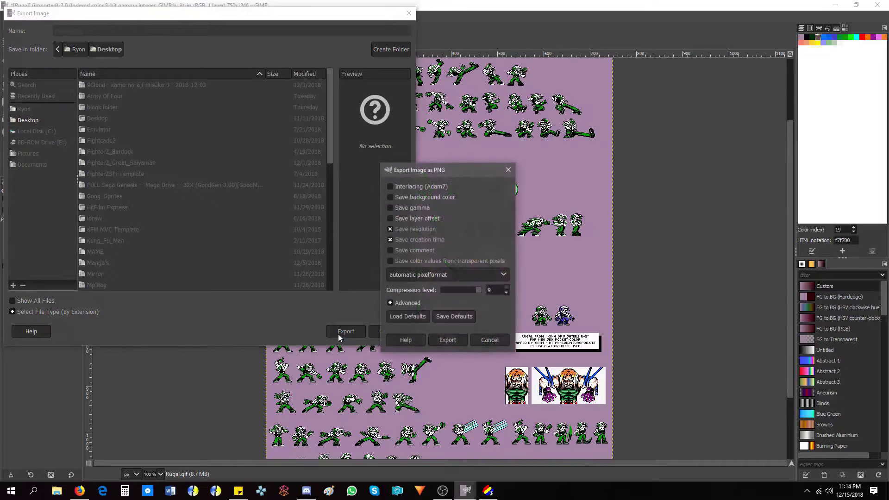
{"action": "left_click", "coordinate": [447, 340]}
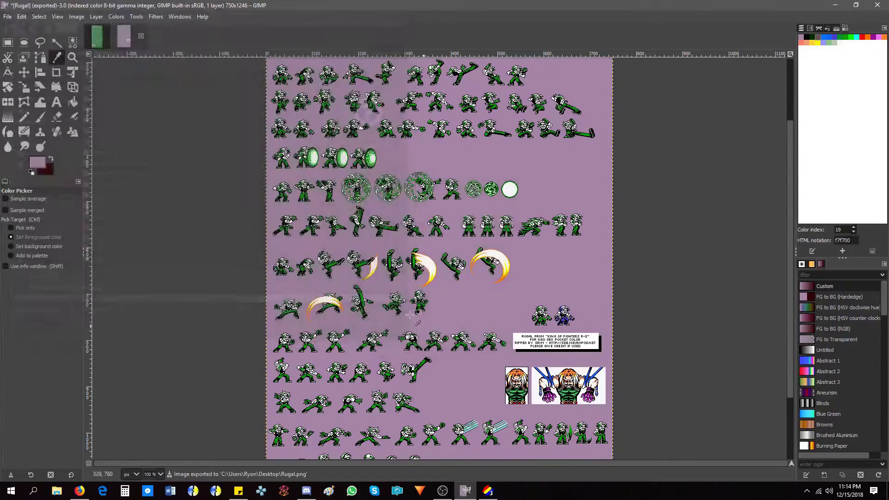
Open Rugal.png in IDraw3 and change palette entry 0 from purple to teal (R64 G128 B128).
{"action": "left_click", "coordinate": [836, 5]}
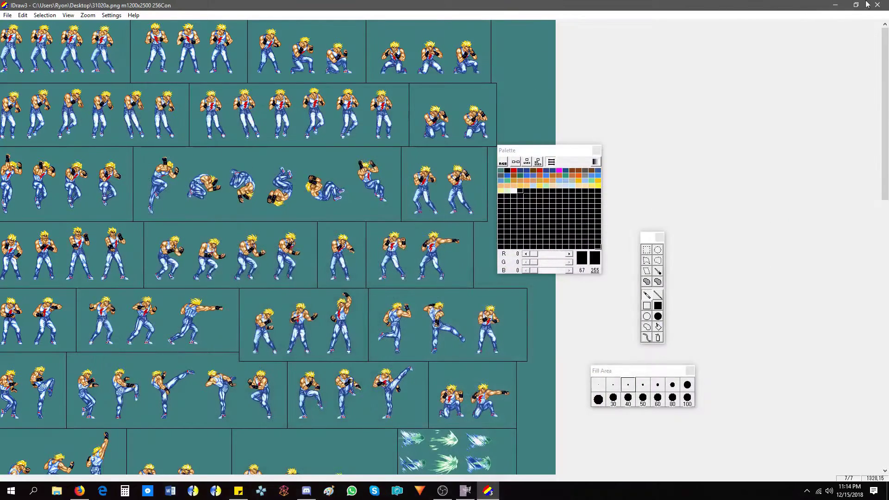
{"action": "left_click", "coordinate": [836, 5]}
{"action": "double_click", "coordinate": [27, 111]}
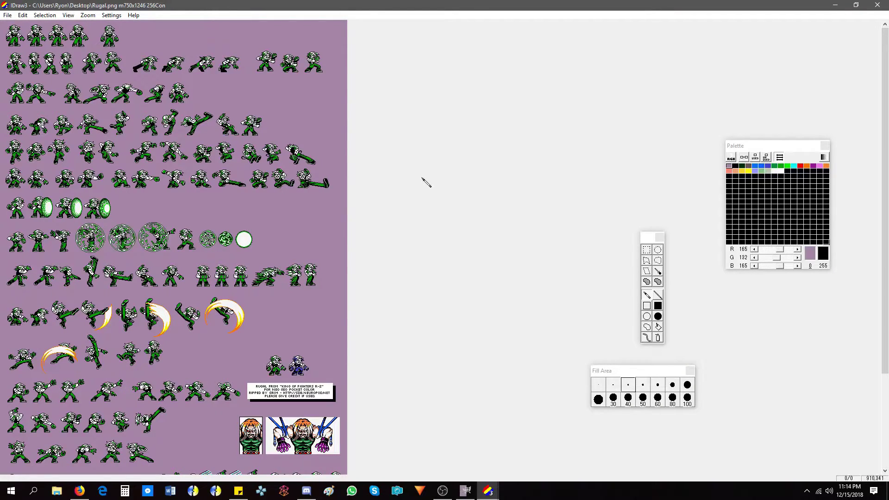
{"action": "left_click_drag", "start_coordinate": [786, 152], "coordinate": [429, 135]}
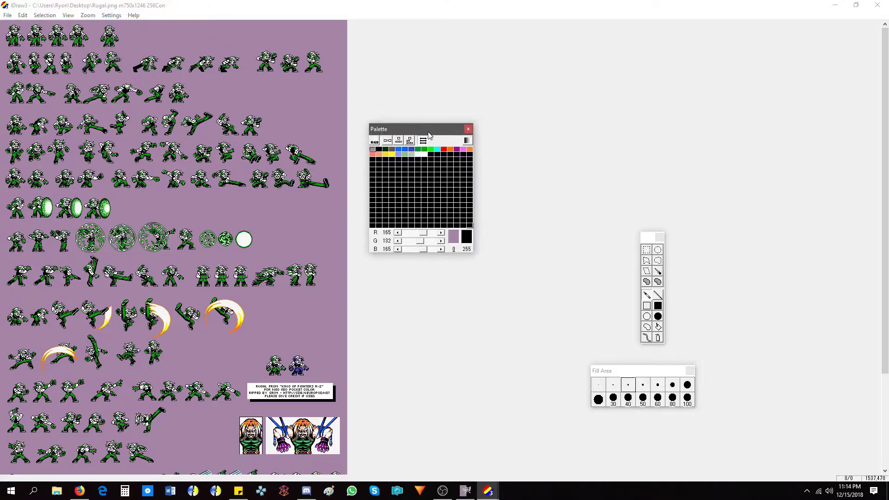
{"action": "double_click", "coordinate": [373, 151]}
{"action": "left_click", "coordinate": [396, 201]}
{"action": "left_click", "coordinate": [358, 256]}
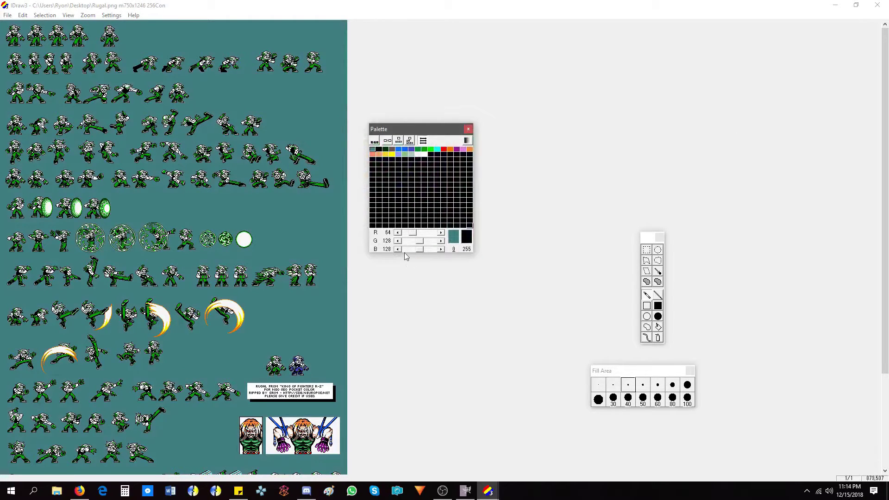